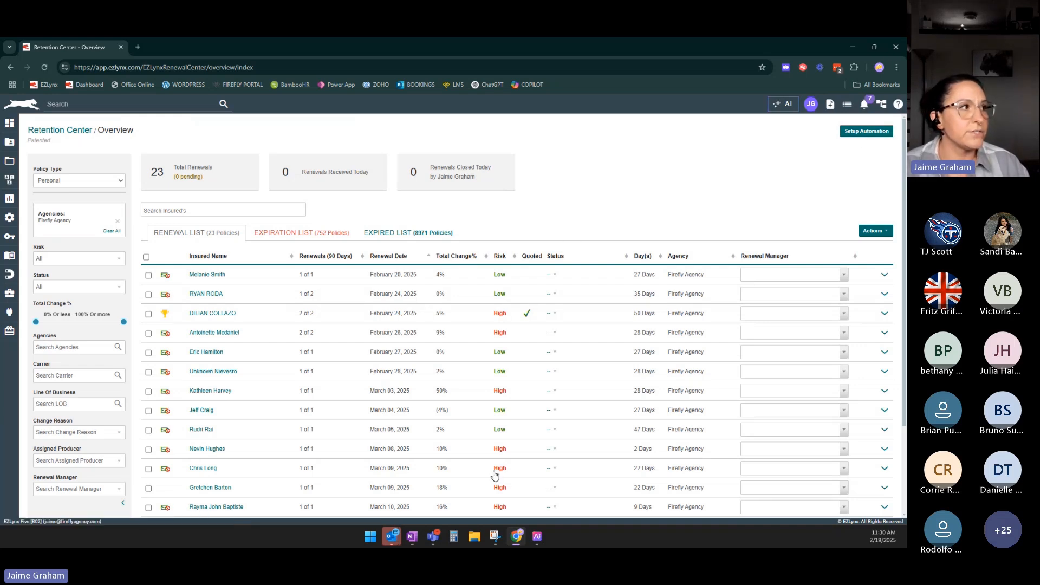
Start a Retention Center automation from scratch with the Applicant Added to the Renewal List trigger.
{"action": "left_click", "coordinate": [858, 138]}
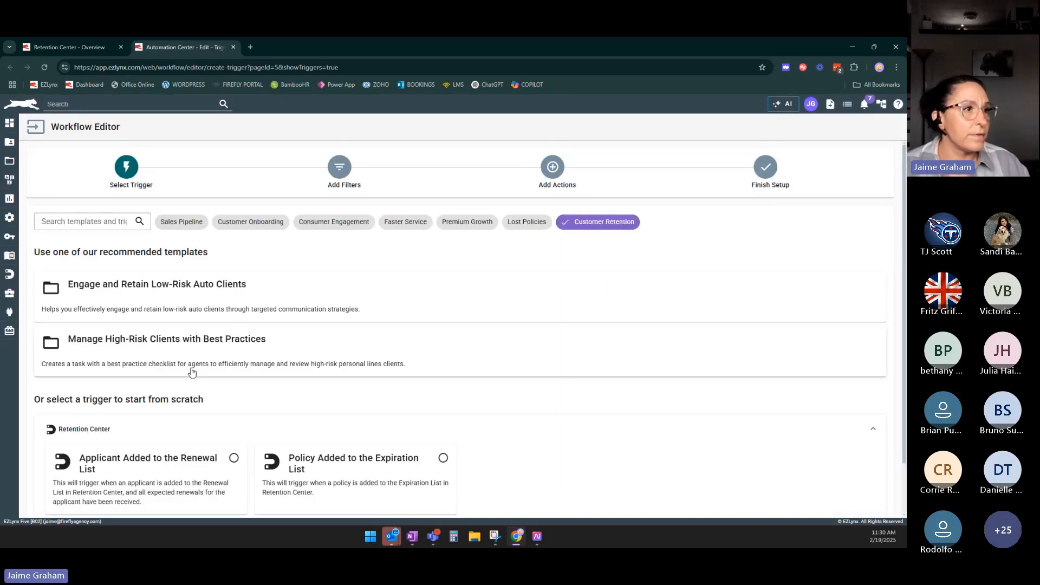
{"action": "scroll", "coordinate": [265, 346], "scroll_direction": "down", "scroll_amount": 1}
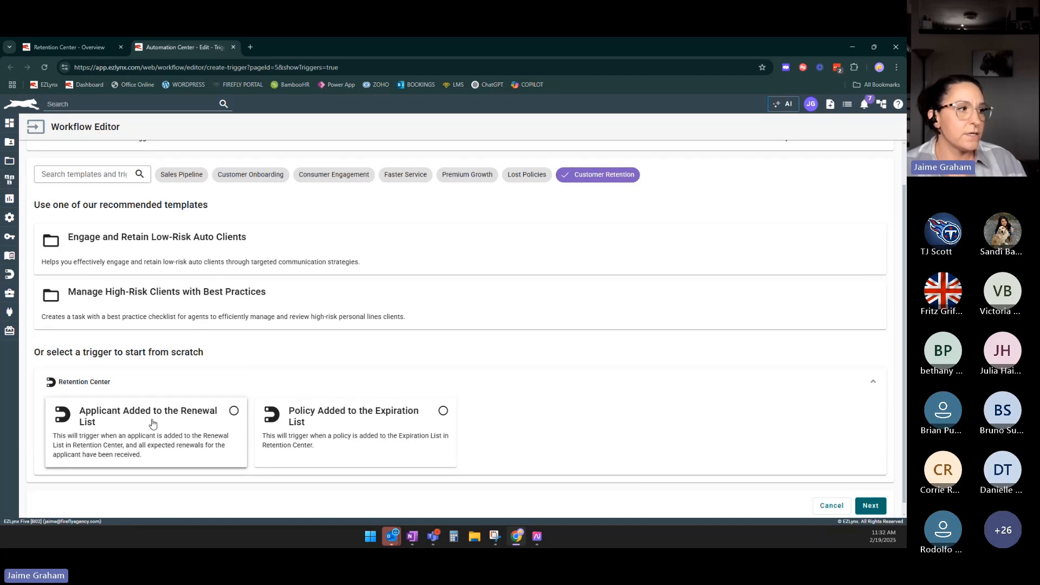
{"action": "left_click", "coordinate": [153, 423]}
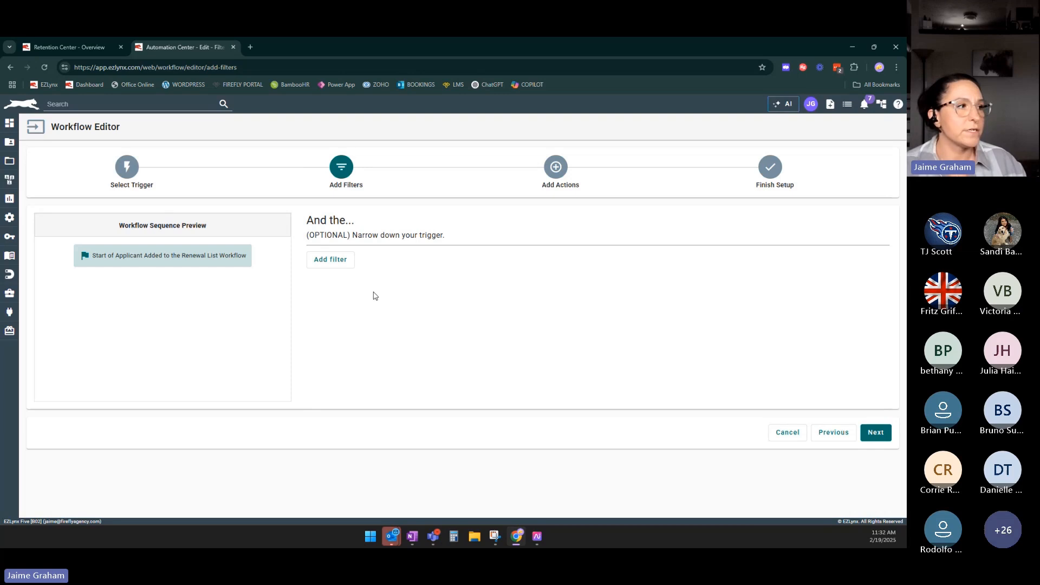
Add a workflow filter requiring the applicant Type to be Personal.
{"action": "left_click", "coordinate": [335, 266]}
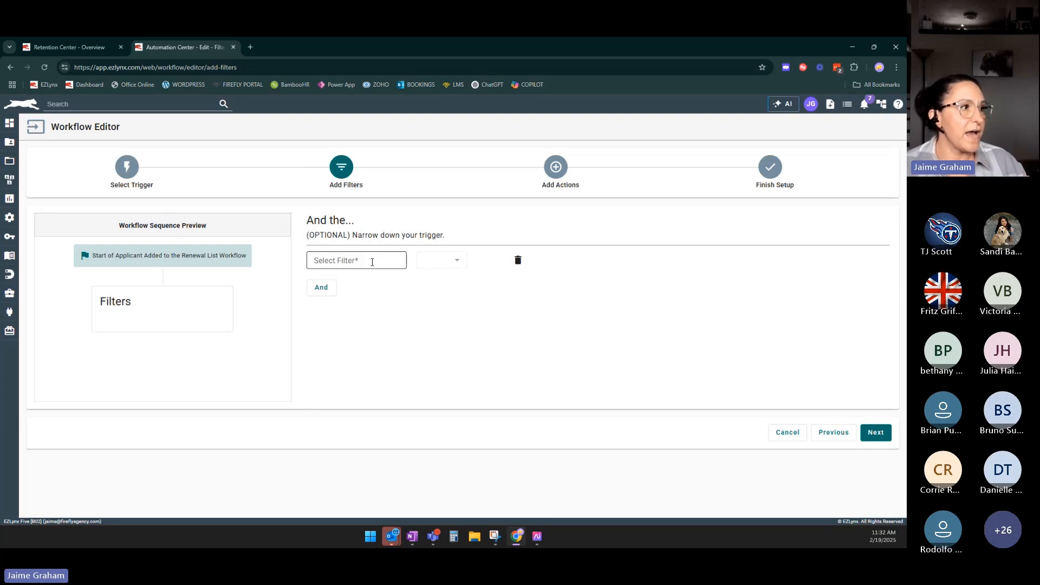
{"action": "left_click", "coordinate": [372, 263]}
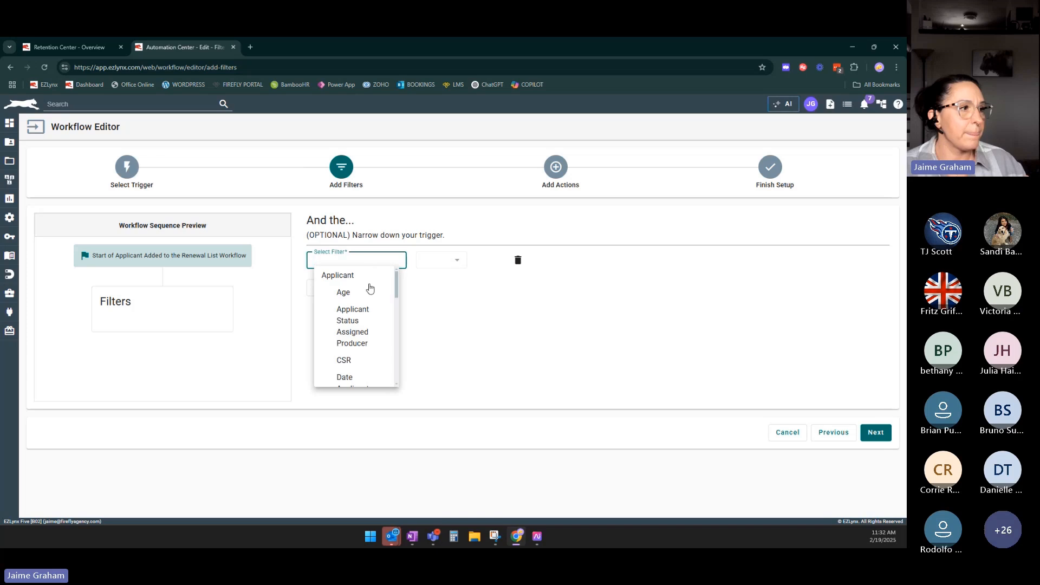
{"action": "scroll", "coordinate": [357, 341], "scroll_direction": "down", "scroll_amount": 5}
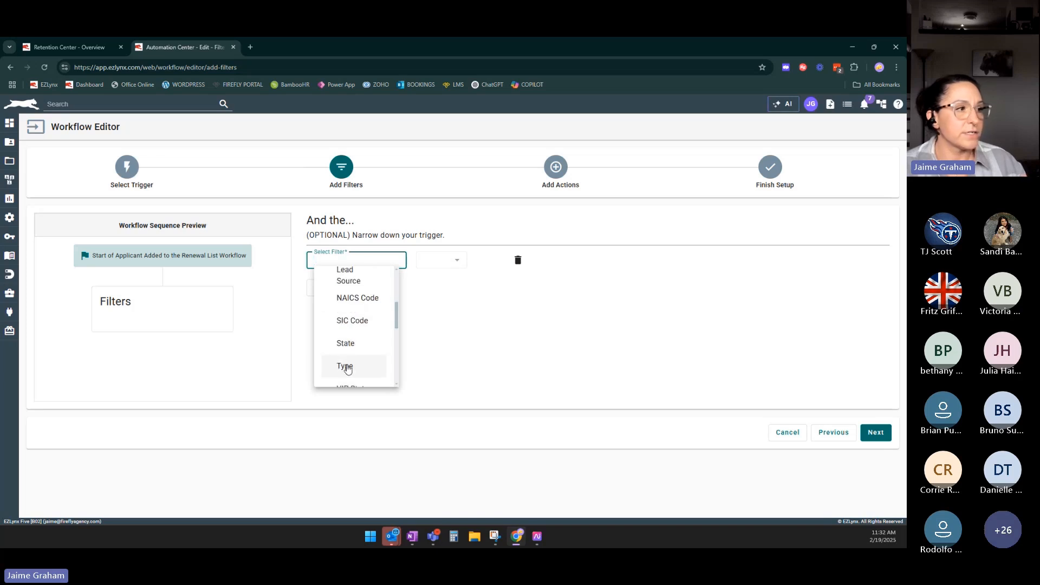
{"action": "left_click", "coordinate": [347, 366]}
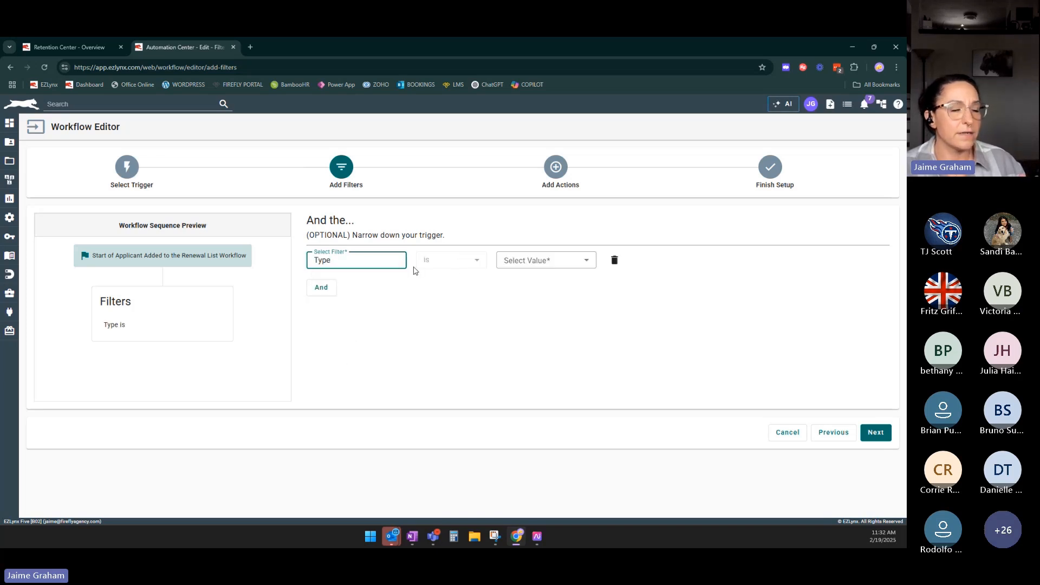
{"action": "left_click", "coordinate": [568, 269]}
{"action": "left_click", "coordinate": [506, 284]}
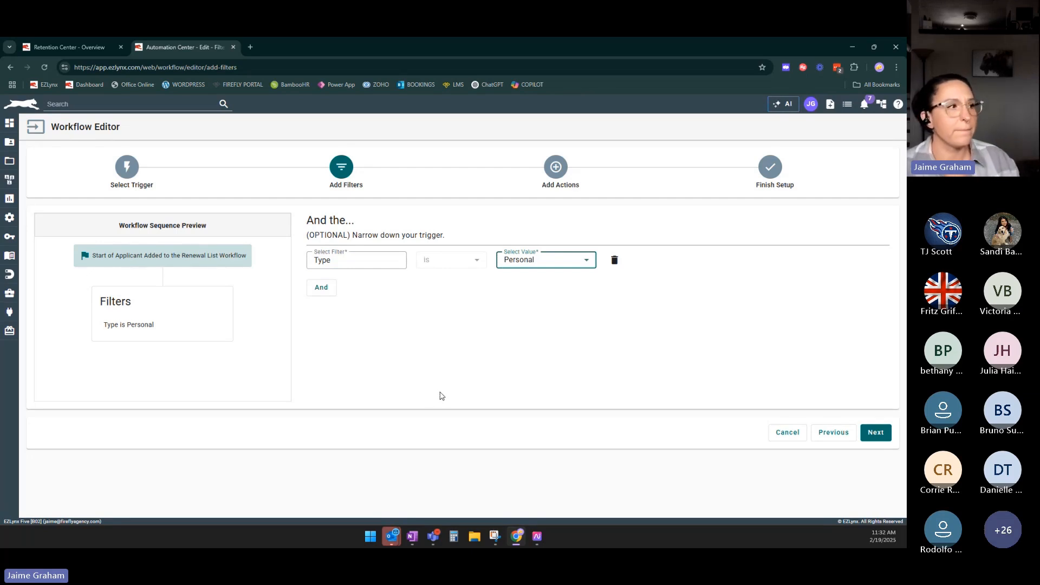
Add a second filter requiring the Retention Center renewal Risk to be Low.
{"action": "left_click", "coordinate": [320, 288]}
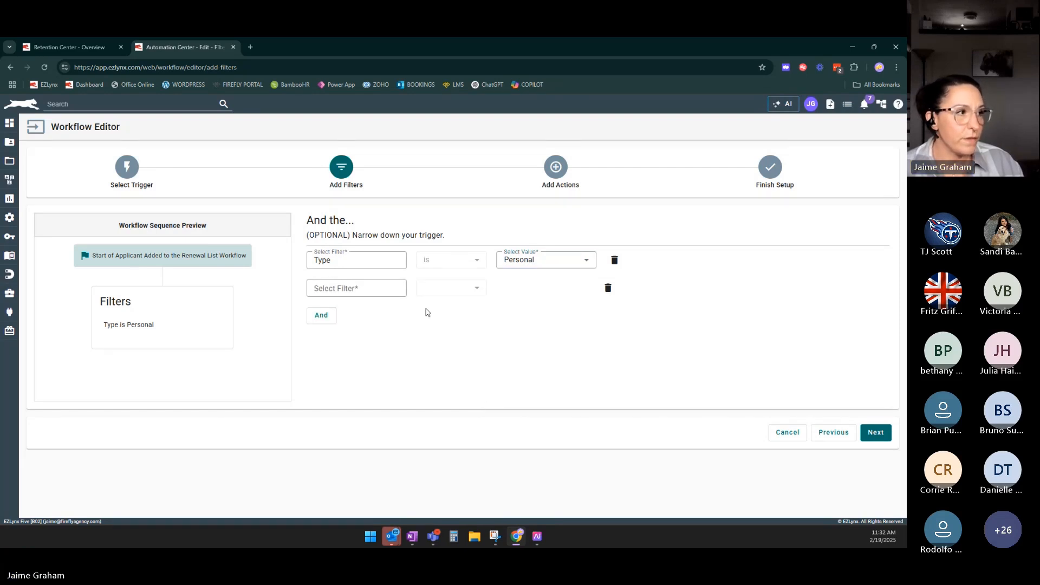
{"action": "left_click", "coordinate": [358, 293]}
{"action": "scroll", "coordinate": [372, 362], "scroll_direction": "down", "scroll_amount": 3}
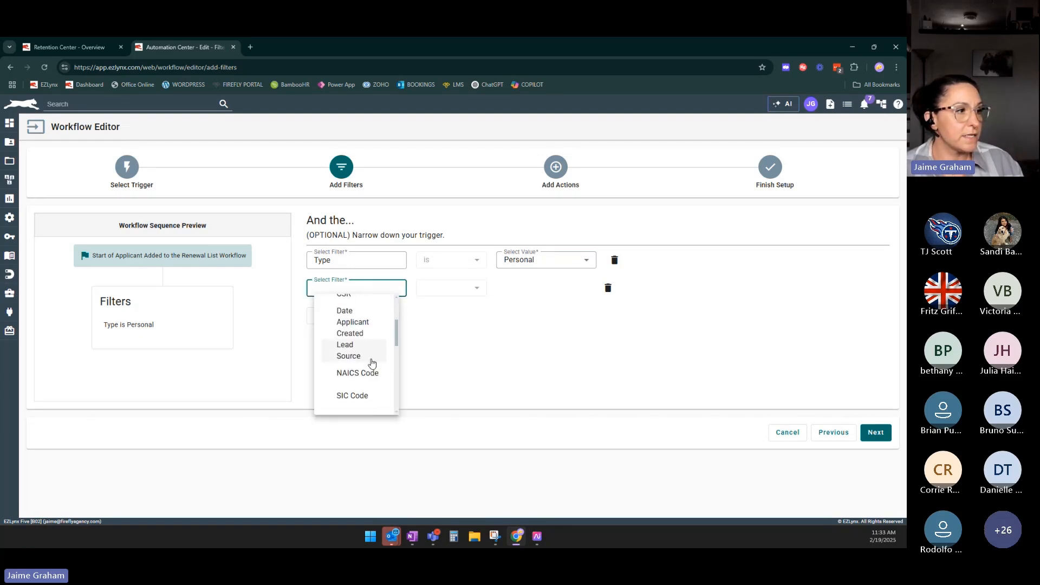
{"action": "scroll", "coordinate": [372, 362], "scroll_direction": "down", "scroll_amount": 4}
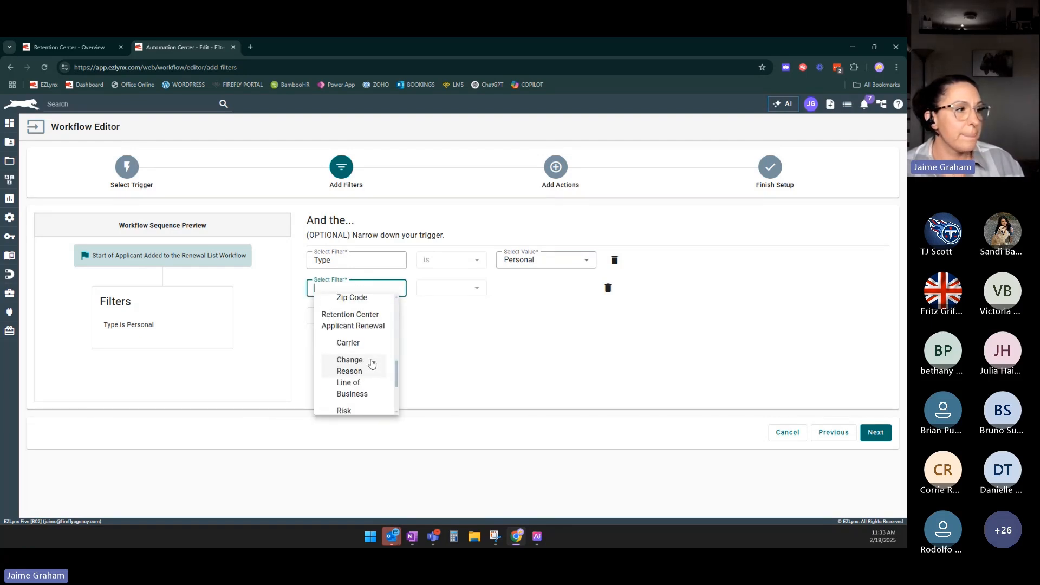
{"action": "scroll", "coordinate": [352, 329], "scroll_direction": "down", "scroll_amount": 1}
{"action": "scroll", "coordinate": [353, 328], "scroll_direction": "up", "scroll_amount": 1}
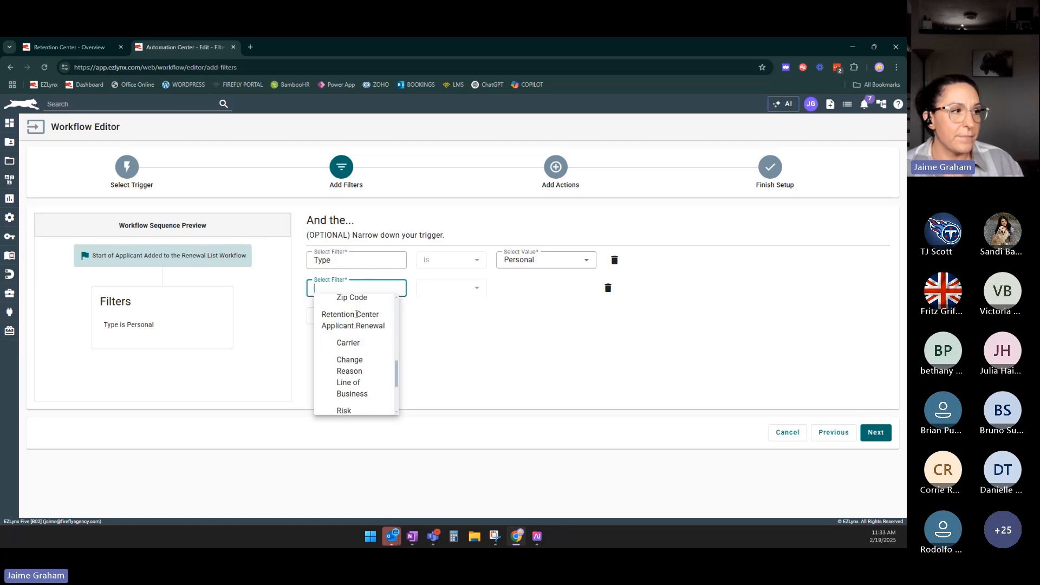
{"action": "scroll", "coordinate": [358, 367], "scroll_direction": "down", "scroll_amount": 1}
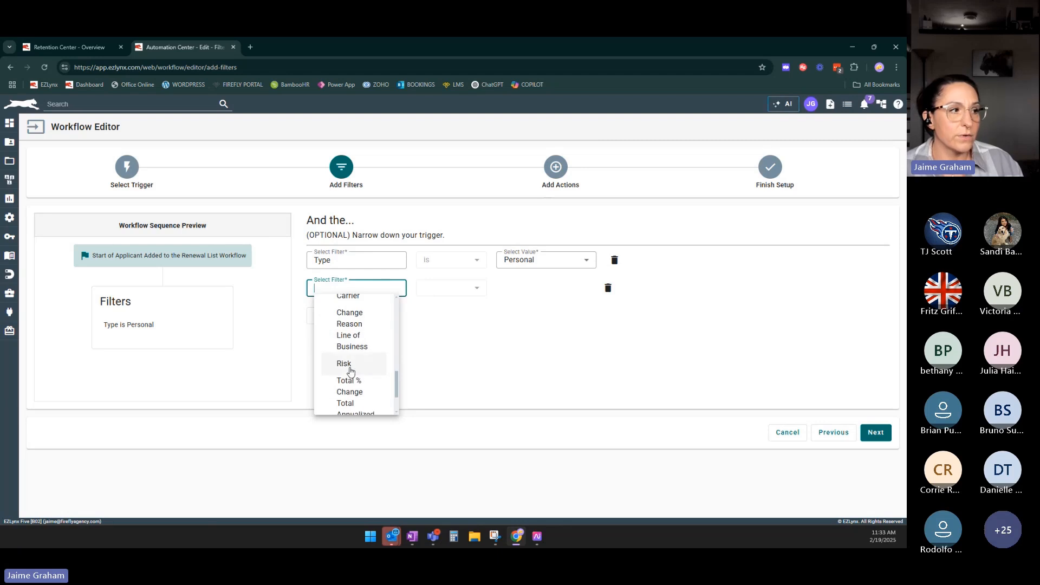
{"action": "left_click", "coordinate": [347, 368]}
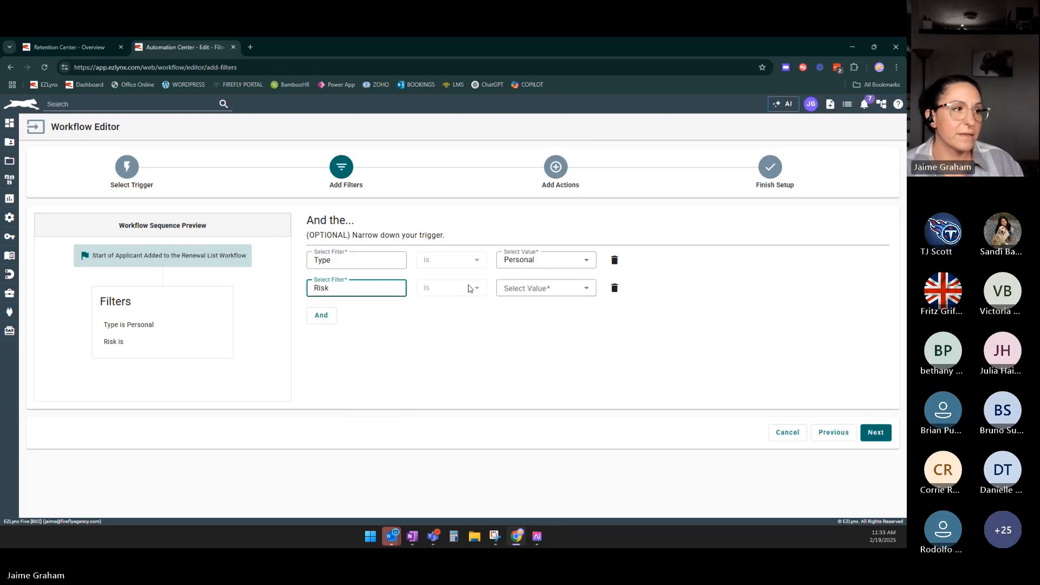
{"action": "left_click", "coordinate": [535, 293]}
{"action": "left_click", "coordinate": [527, 333]}
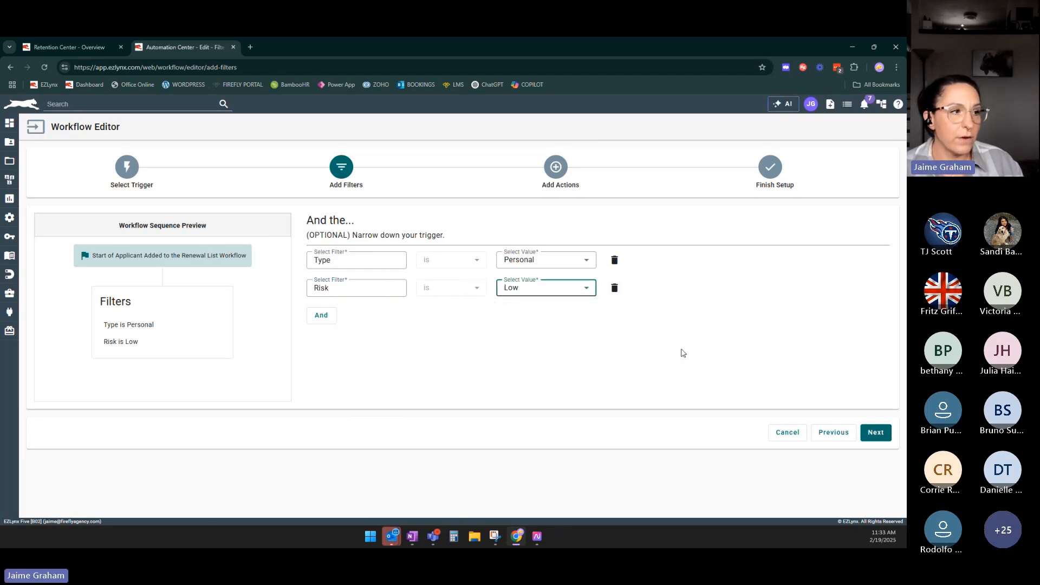
Add a third filter for Total % Change is greater than 15%.
{"action": "left_click", "coordinate": [322, 320]}
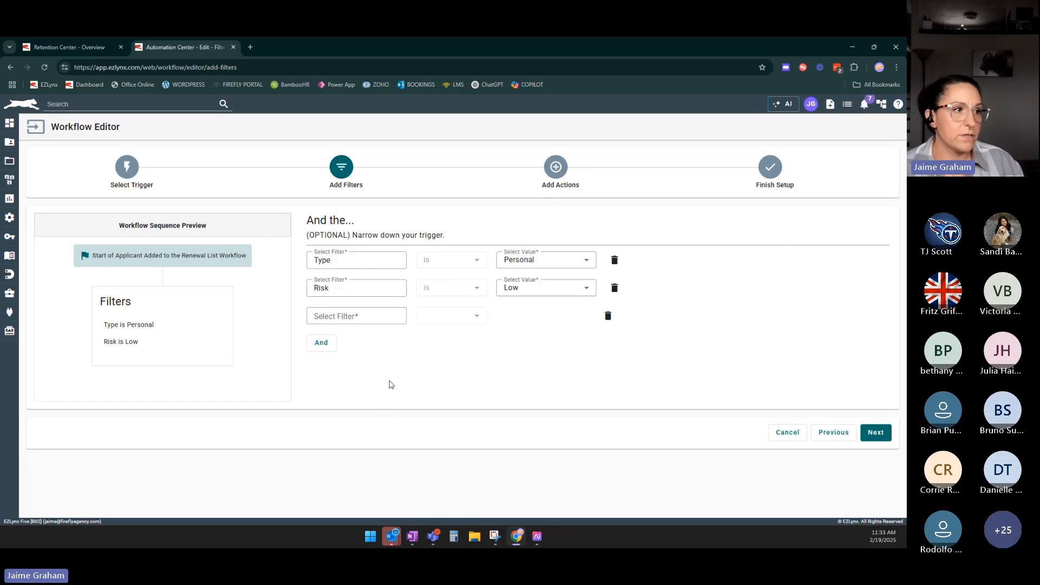
{"action": "left_click", "coordinate": [374, 317]}
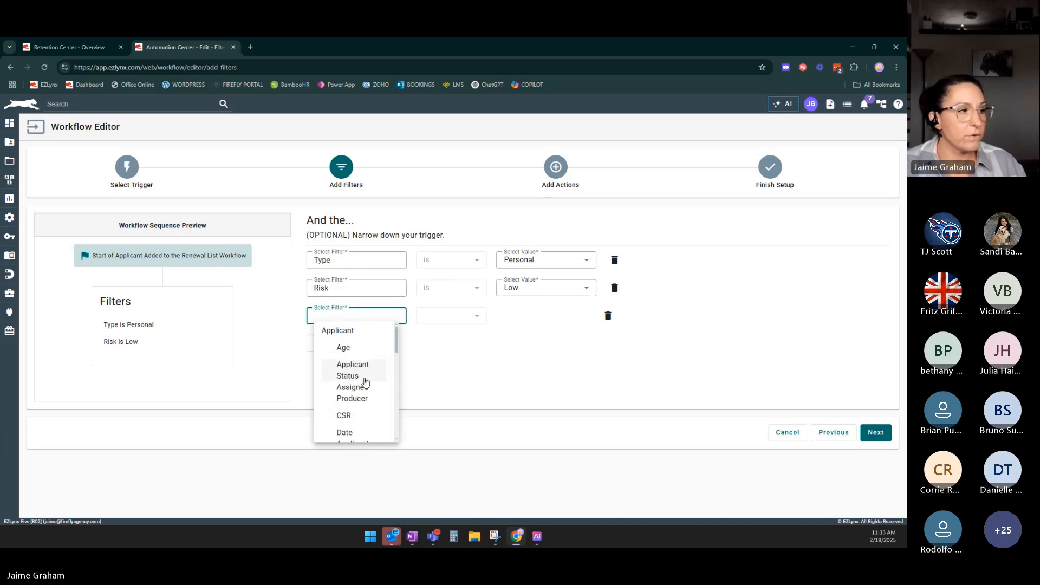
{"action": "scroll", "coordinate": [366, 383], "scroll_direction": "down", "scroll_amount": 8}
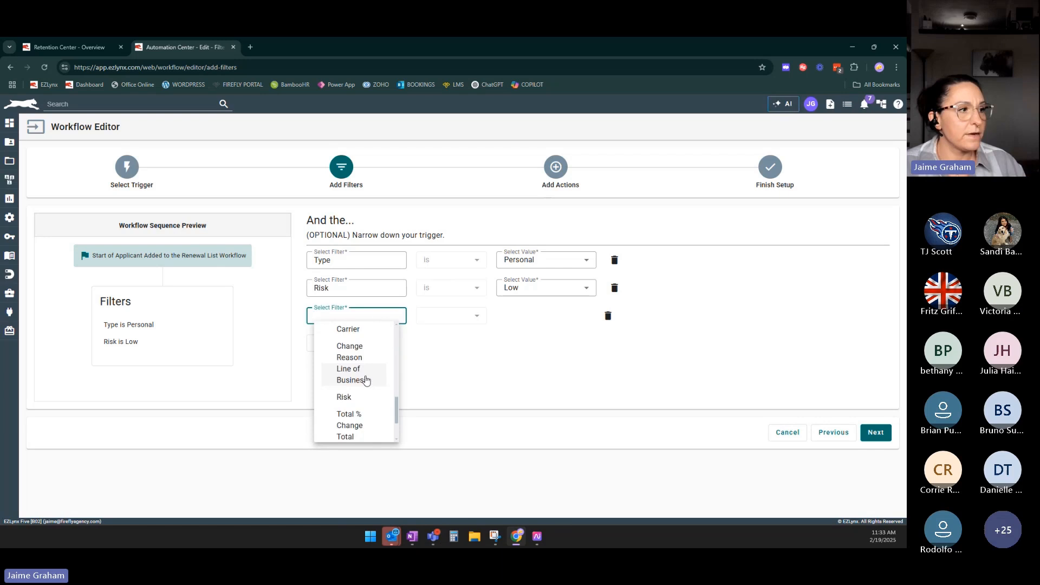
{"action": "left_click", "coordinate": [360, 413]}
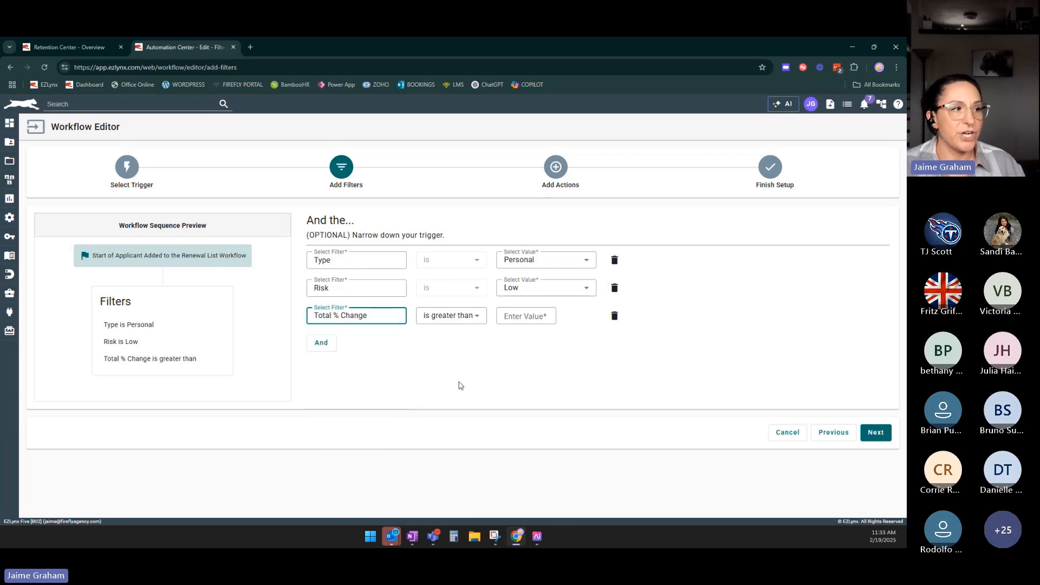
{"action": "left_click", "coordinate": [525, 317]}
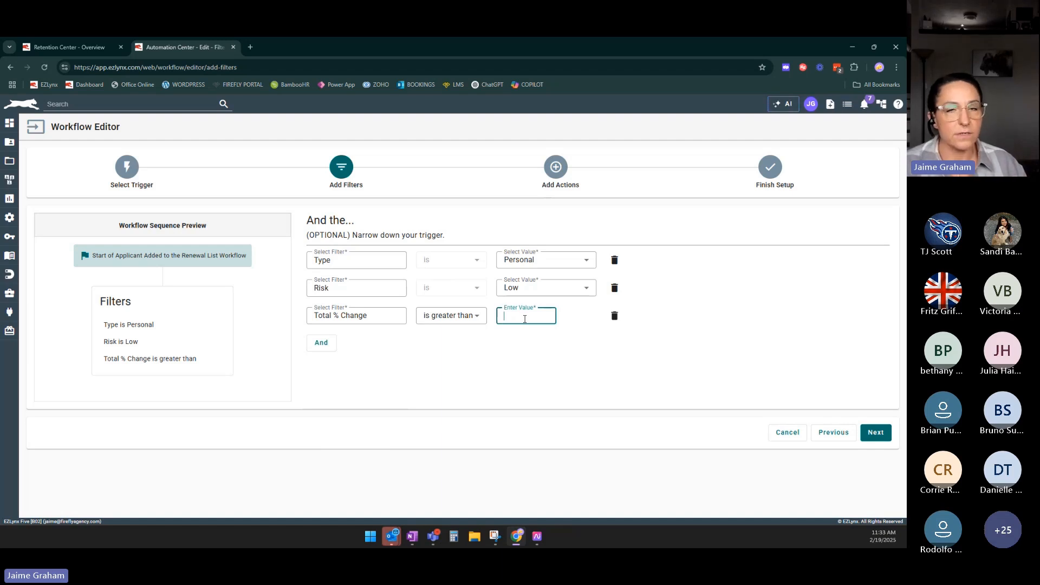
{"action": "type", "text": "15%"}
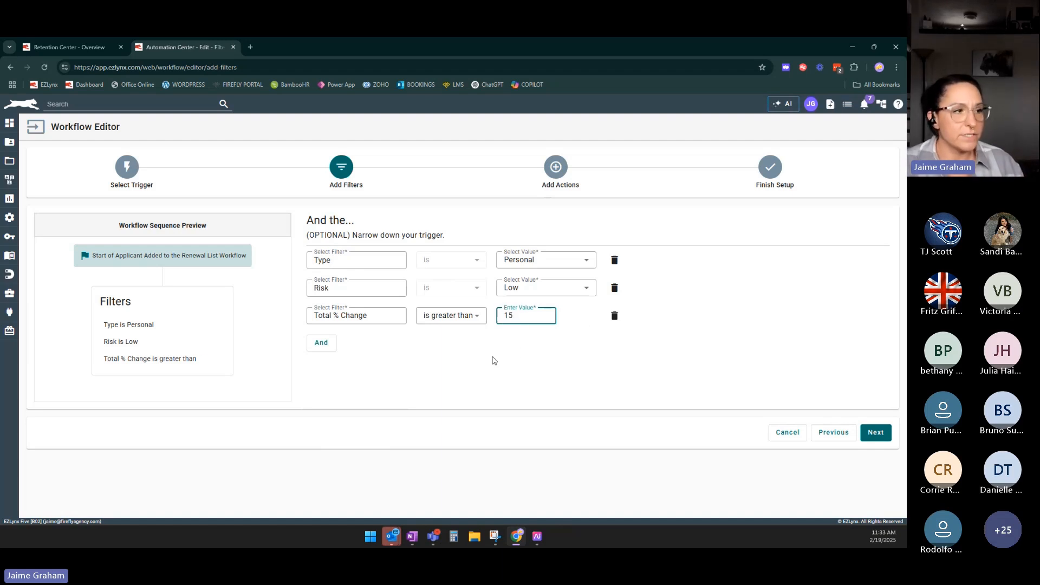
{"action": "left_click", "coordinate": [482, 369]}
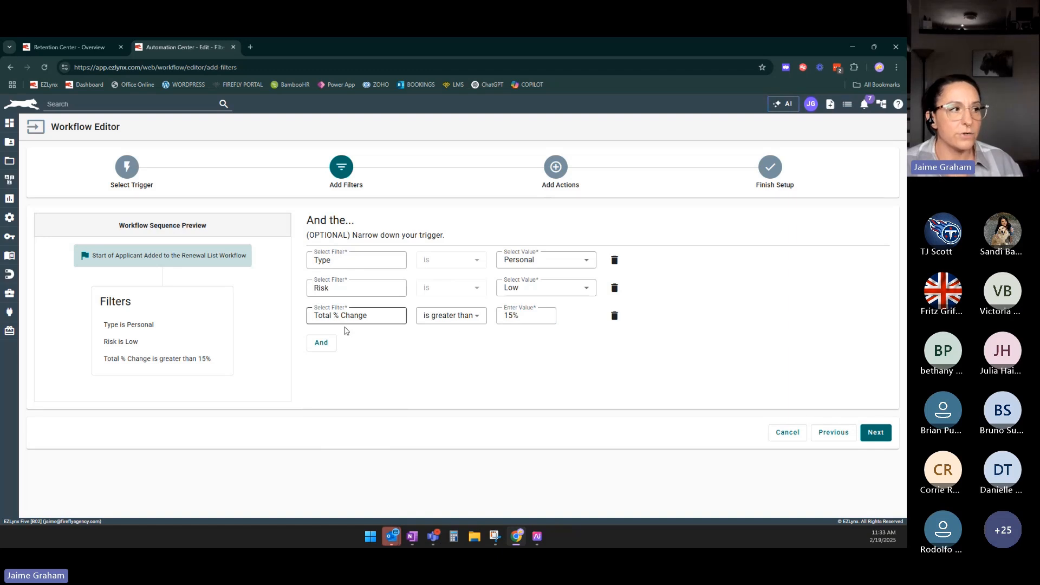
Change the Total % Change filter to is less than 15% and proceed to the workflow's actions.
{"action": "left_click", "coordinate": [457, 318]}
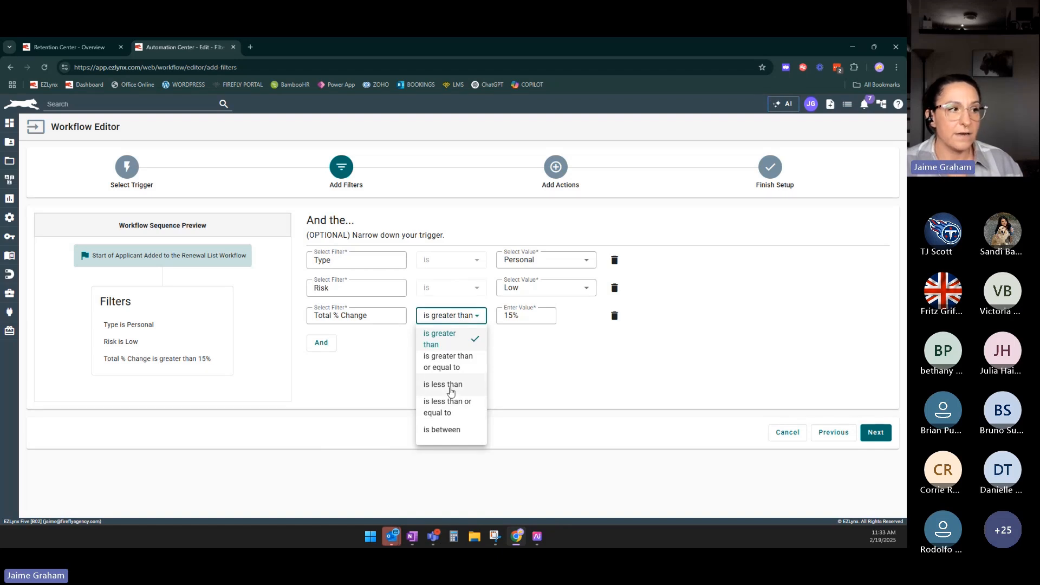
{"action": "left_click", "coordinate": [451, 385]}
{"action": "type", "text": "15"}
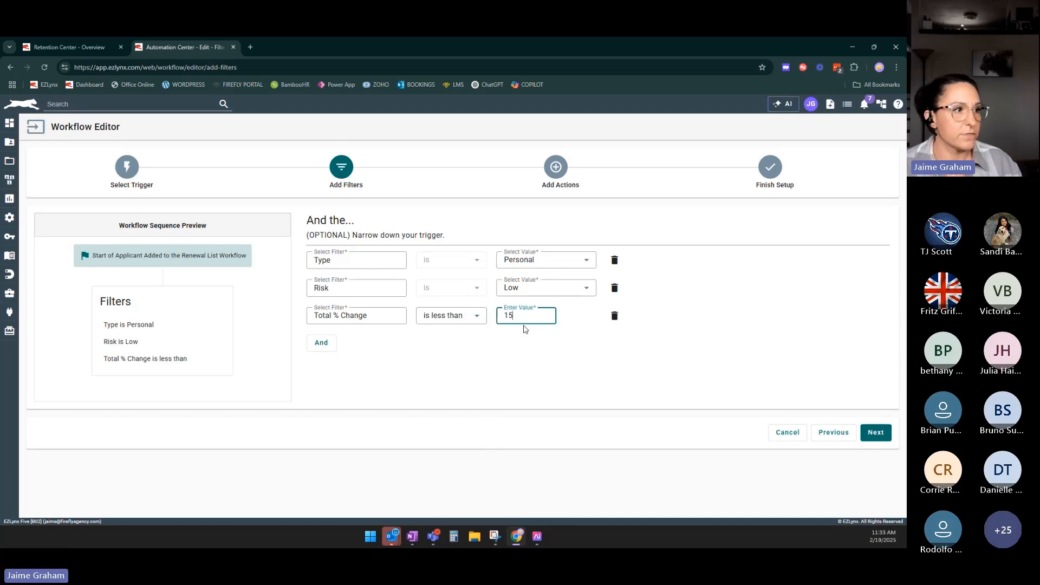
{"action": "left_click", "coordinate": [484, 361]}
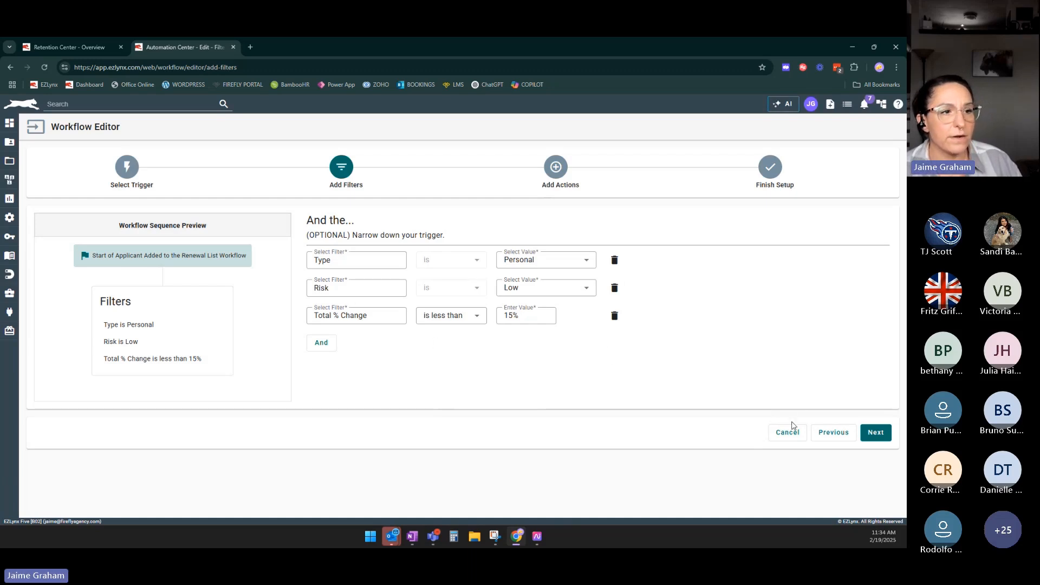
{"action": "left_click", "coordinate": [873, 432]}
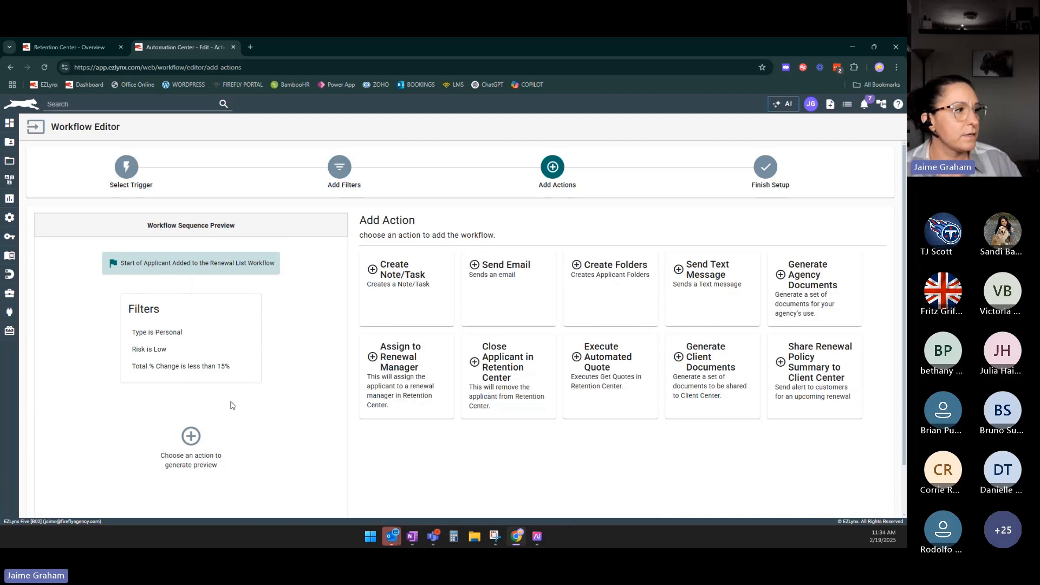
Add a Send Email action using the email template EZLynx Agency Insights - Generic Renewal - Competitive.
{"action": "scroll", "coordinate": [449, 457], "scroll_direction": "down", "scroll_amount": 2}
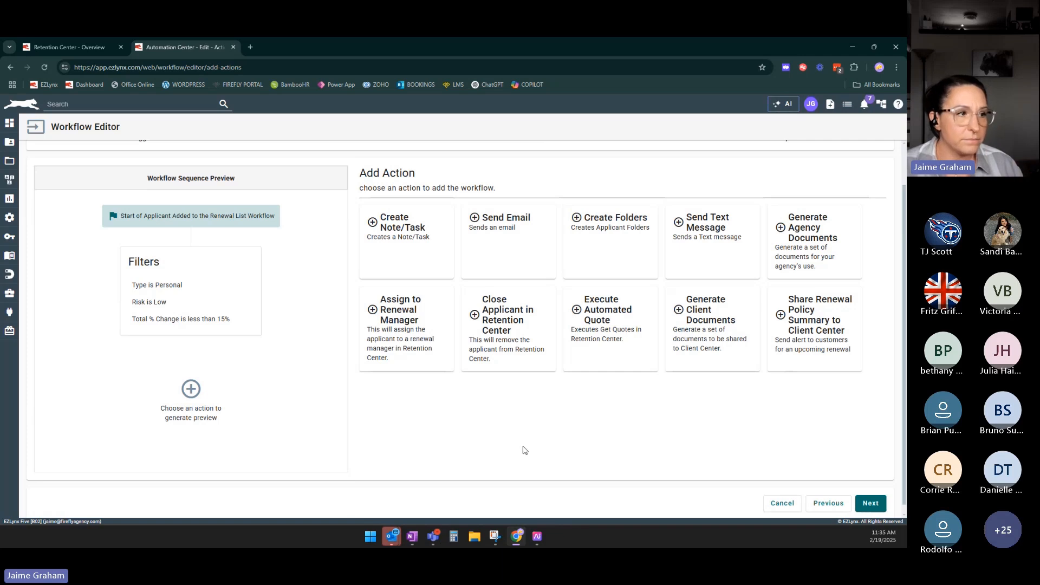
{"action": "left_click", "coordinate": [522, 240]}
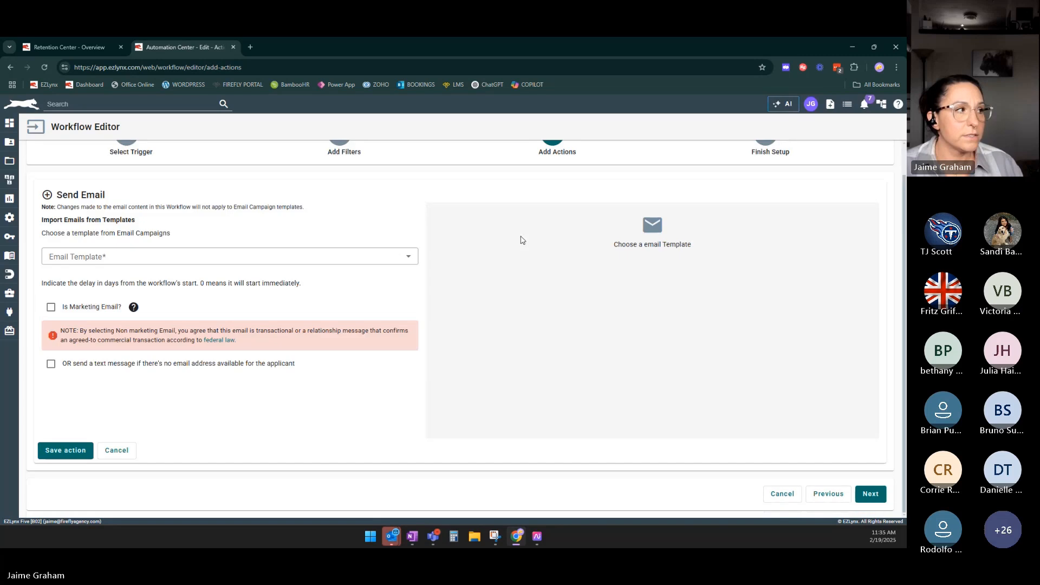
{"action": "left_click", "coordinate": [331, 257]}
{"action": "scroll", "coordinate": [229, 334], "scroll_direction": "down", "scroll_amount": 2}
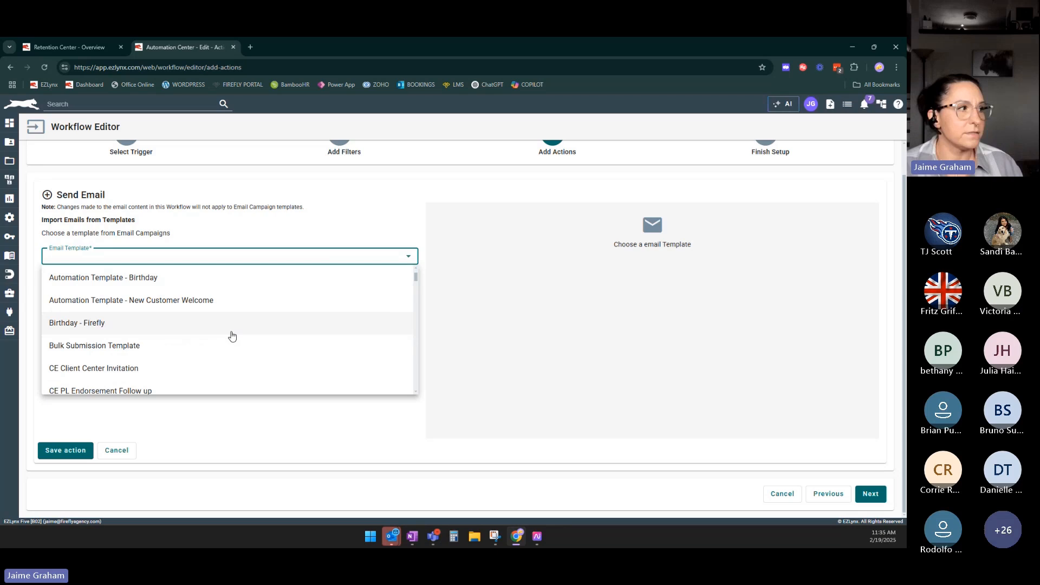
{"action": "scroll", "coordinate": [231, 337], "scroll_direction": "down", "scroll_amount": 1}
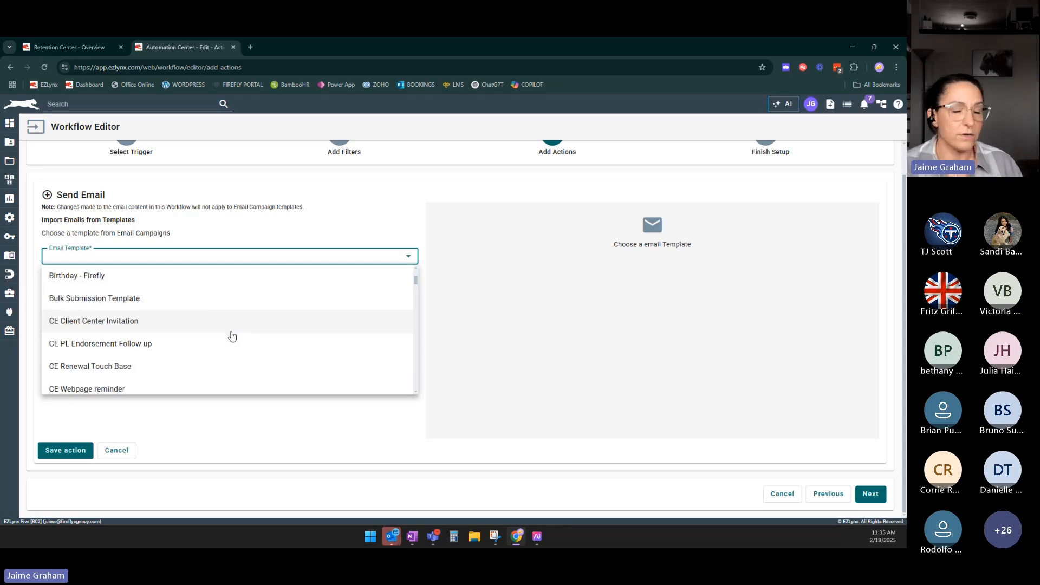
{"action": "scroll", "coordinate": [232, 336], "scroll_direction": "down", "scroll_amount": 1}
{"action": "scroll", "coordinate": [231, 338], "scroll_direction": "down", "scroll_amount": 5}
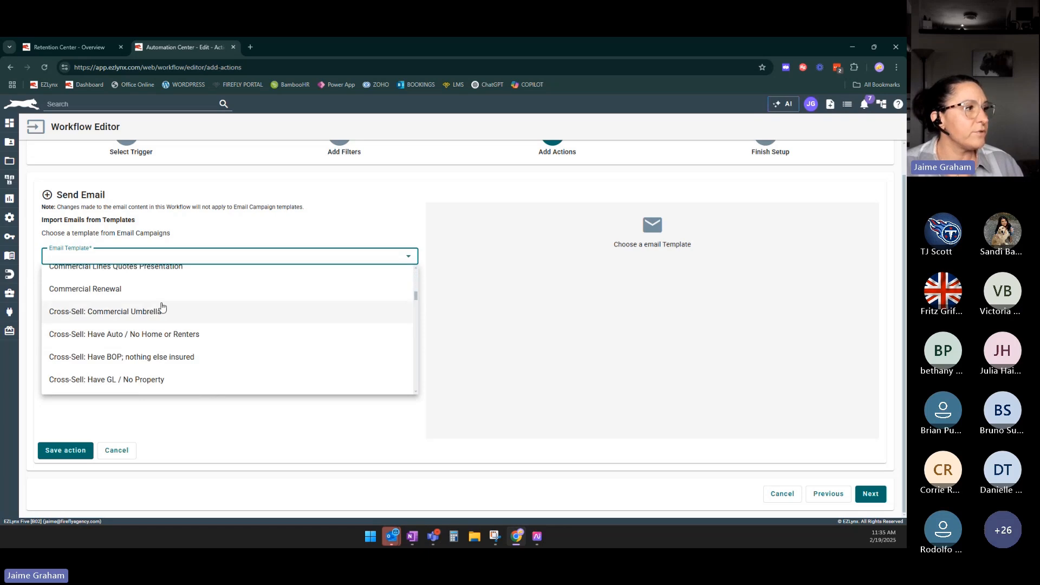
{"action": "scroll", "coordinate": [162, 307], "scroll_direction": "down", "scroll_amount": 3}
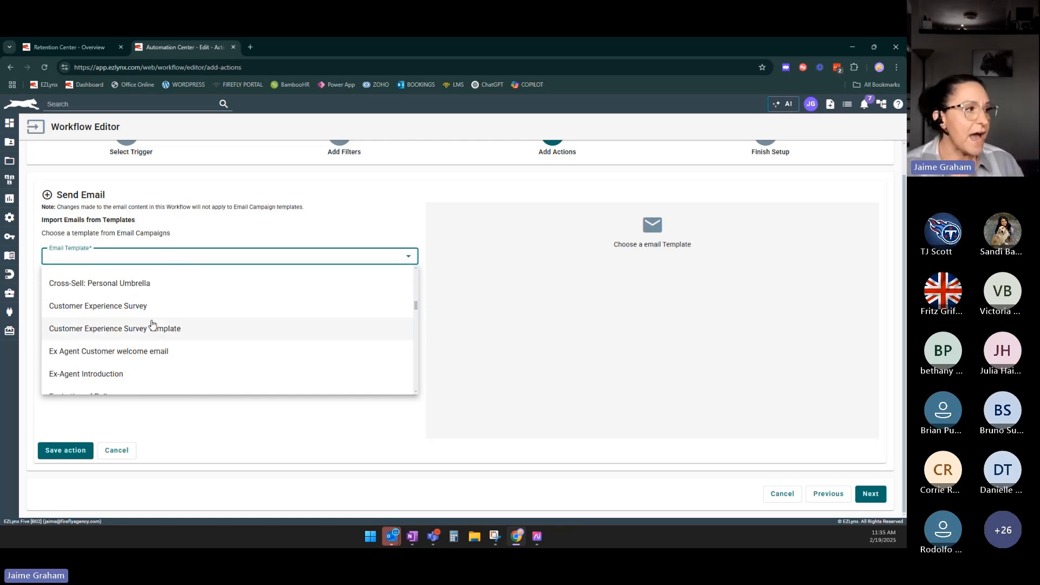
{"action": "scroll", "coordinate": [151, 325], "scroll_direction": "down", "scroll_amount": 2}
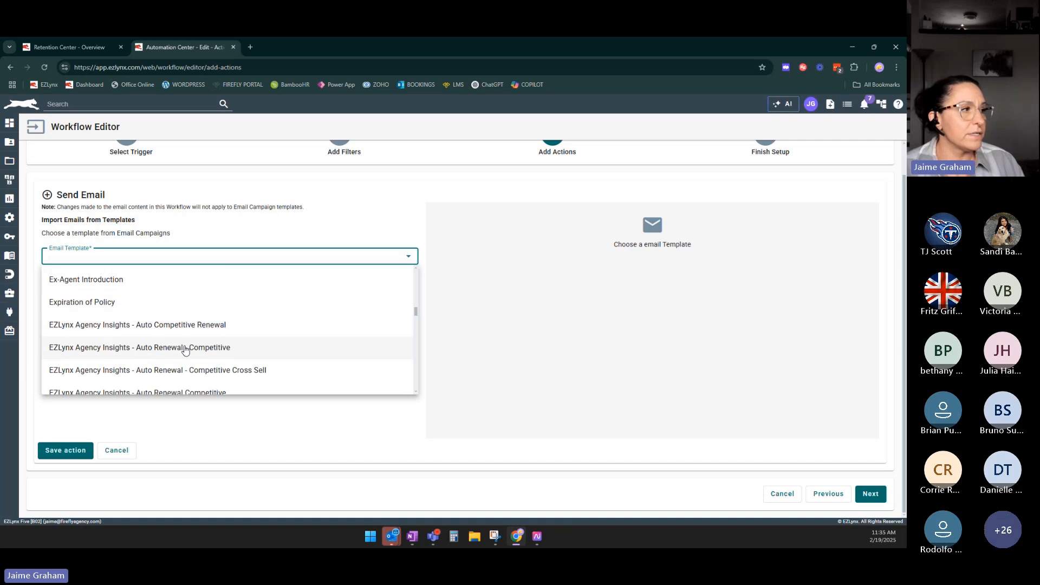
{"action": "scroll", "coordinate": [140, 342], "scroll_direction": "down", "scroll_amount": 1}
{"action": "scroll", "coordinate": [139, 342], "scroll_direction": "down", "scroll_amount": 2}
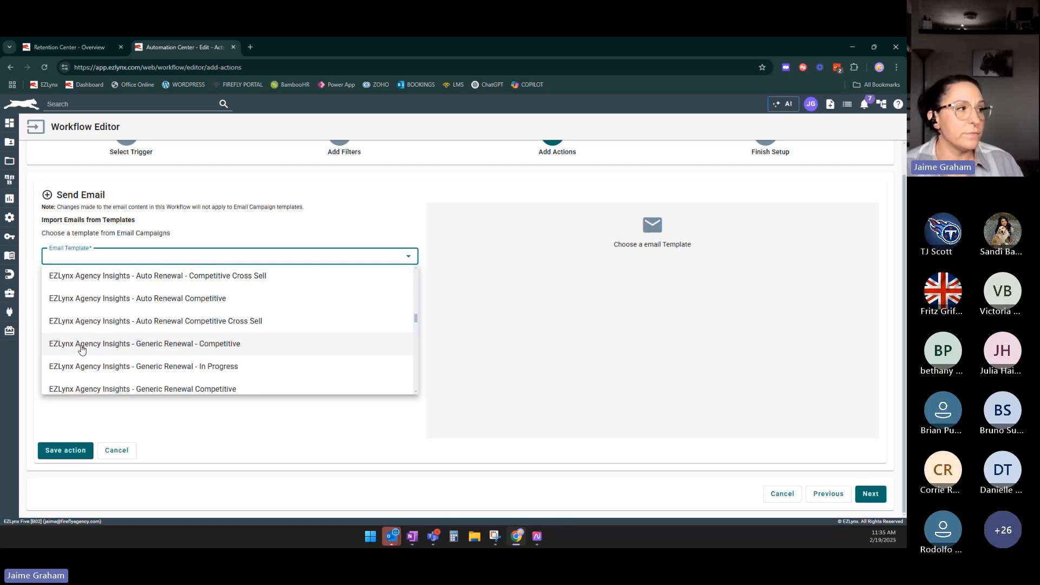
{"action": "left_click", "coordinate": [167, 351]}
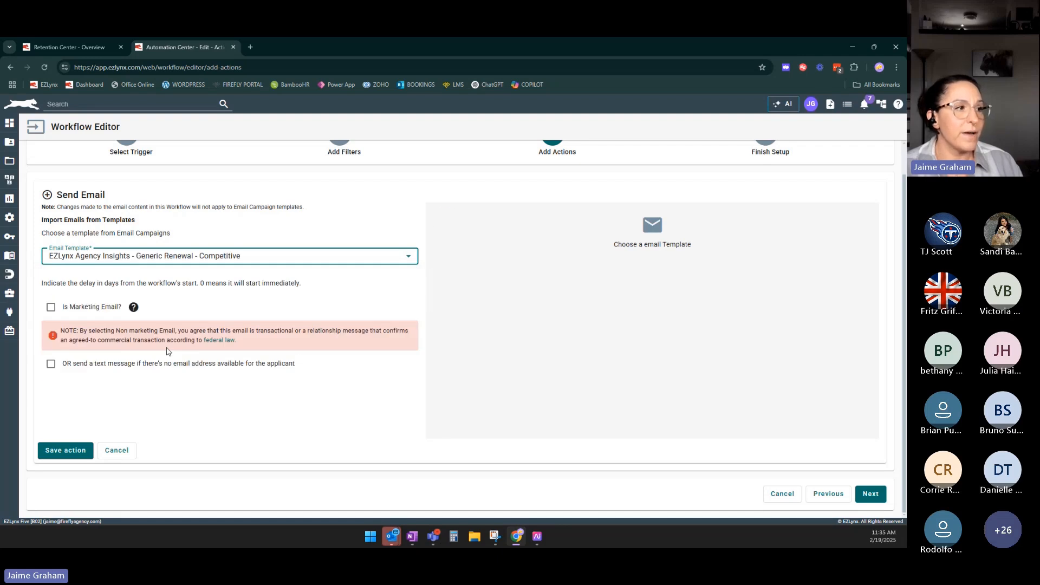
Review the renewal email's content, set its sender to Assigned Producer, and save the Send Email action.
{"action": "scroll", "coordinate": [616, 360], "scroll_direction": "down", "scroll_amount": 2}
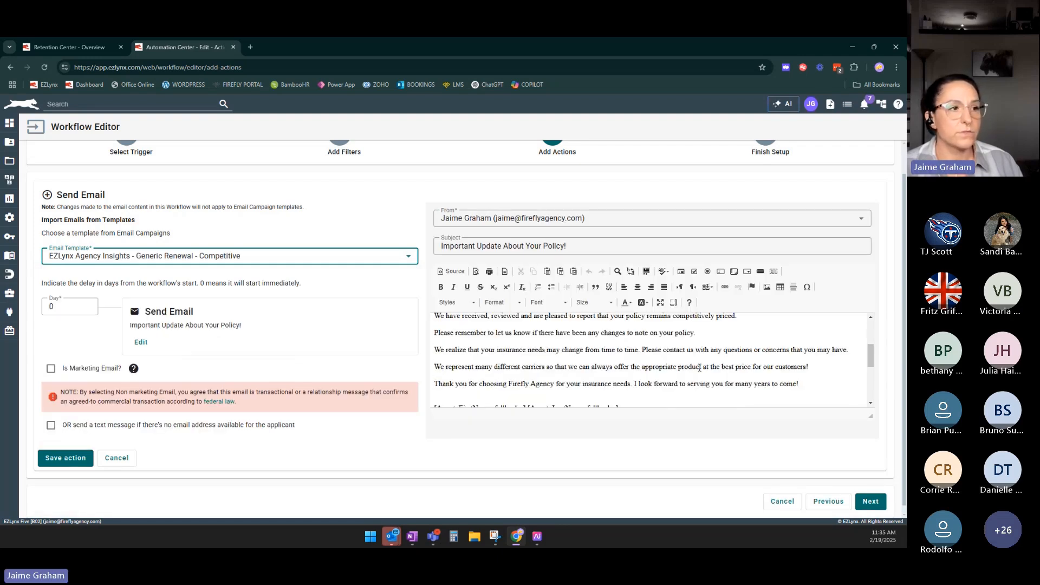
{"action": "scroll", "coordinate": [627, 371], "scroll_direction": "up", "scroll_amount": 5}
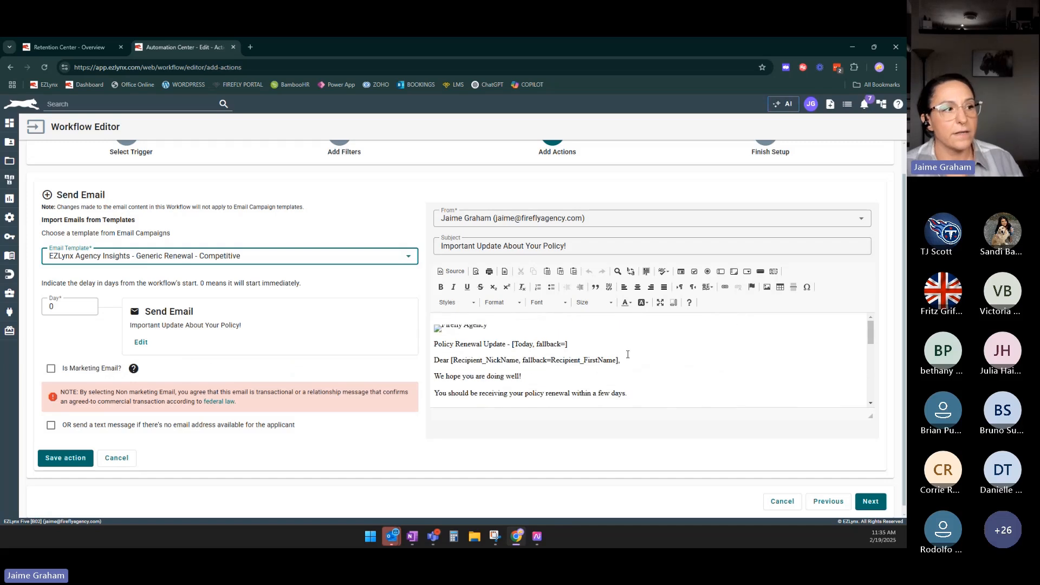
{"action": "scroll", "coordinate": [627, 368], "scroll_direction": "down", "scroll_amount": 10}
{"action": "scroll", "coordinate": [626, 368], "scroll_direction": "up", "scroll_amount": 12}
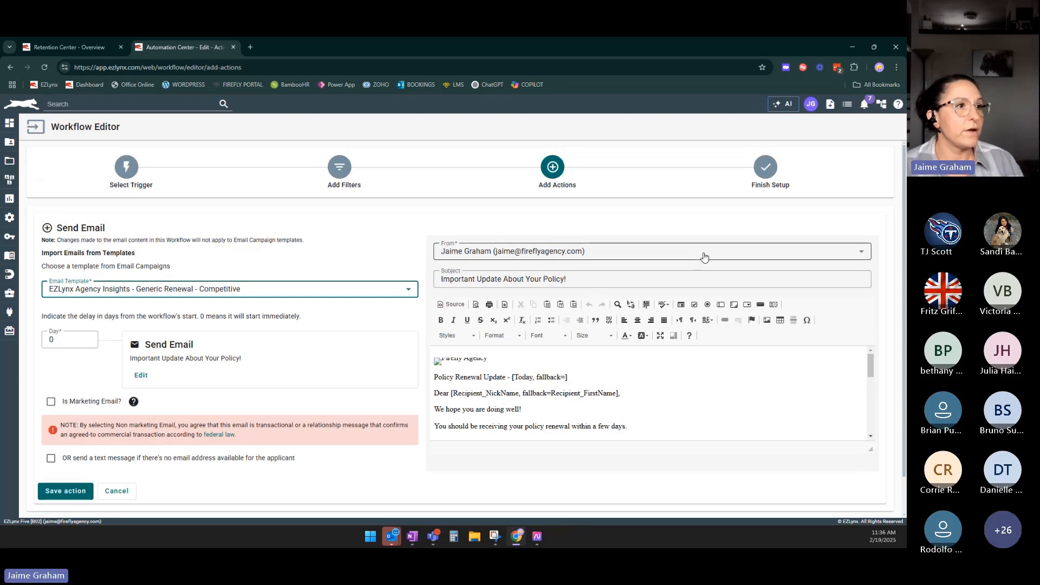
{"action": "left_click", "coordinate": [704, 257]}
{"action": "scroll", "coordinate": [666, 292], "scroll_direction": "up", "scroll_amount": 5}
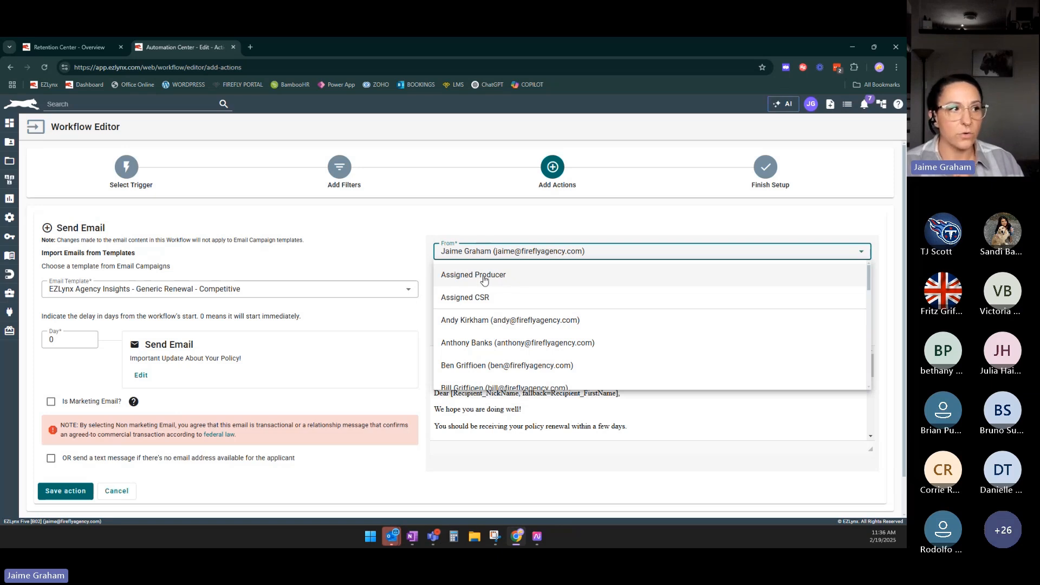
{"action": "left_click", "coordinate": [459, 275]}
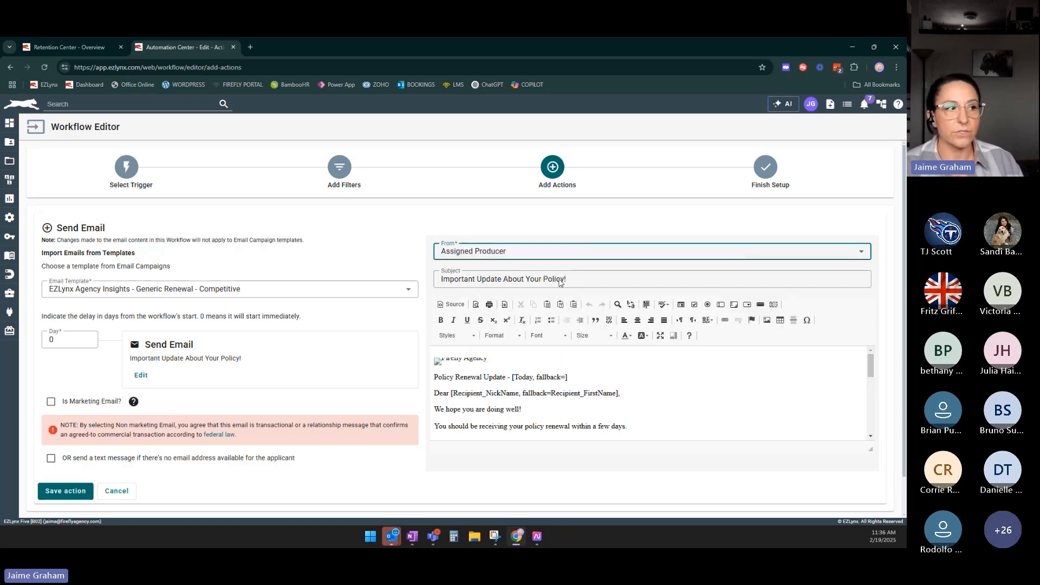
{"action": "scroll", "coordinate": [520, 254], "scroll_direction": "down", "scroll_amount": 1}
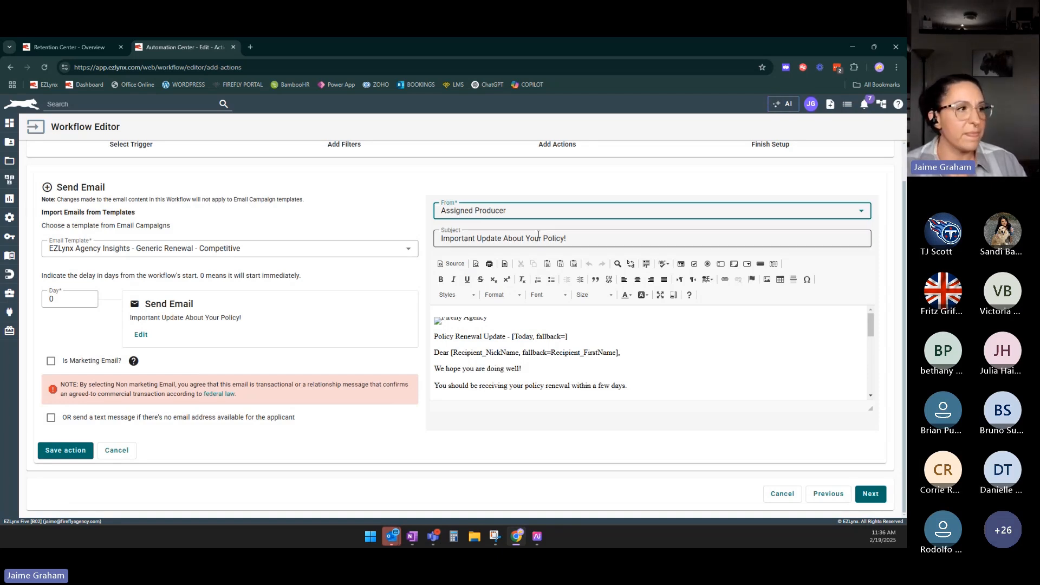
{"action": "left_click", "coordinate": [536, 209]}
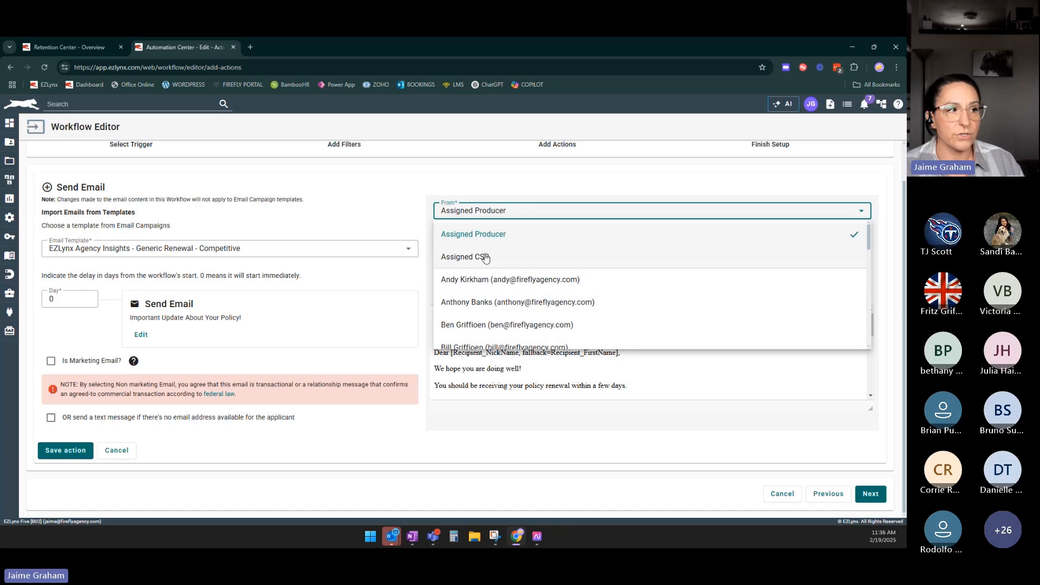
{"action": "left_click", "coordinate": [514, 191]}
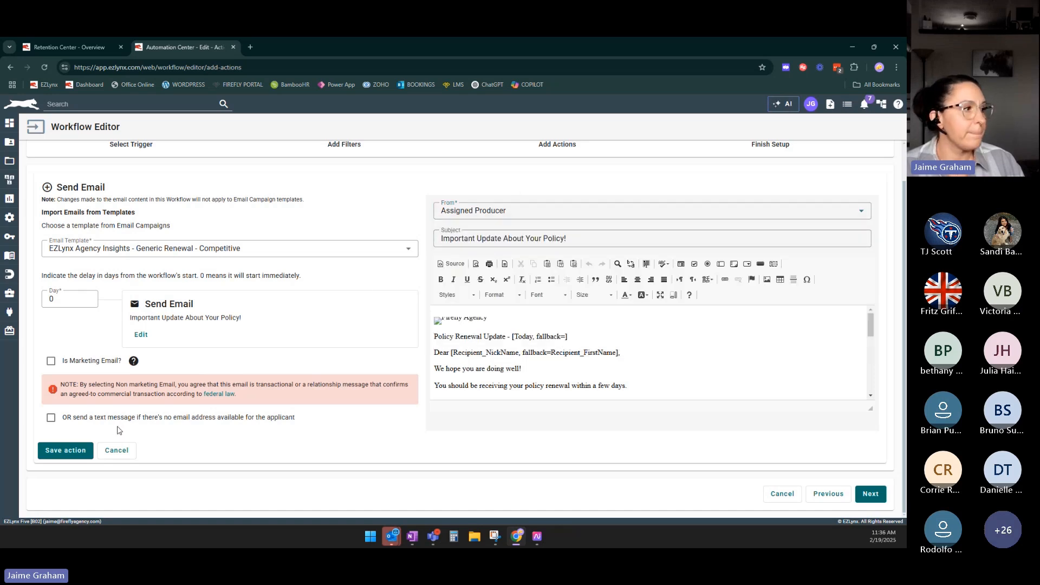
{"action": "left_click", "coordinate": [66, 457]}
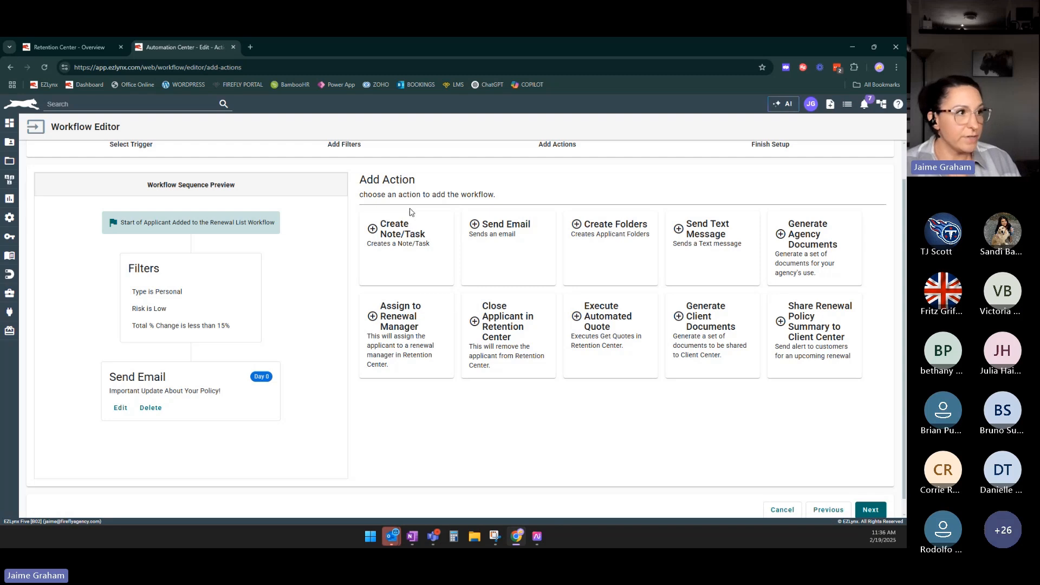
Add a Create Note/Task action with the discussion title "Low Risk Renewal 15% or less".
{"action": "left_click", "coordinate": [394, 237]}
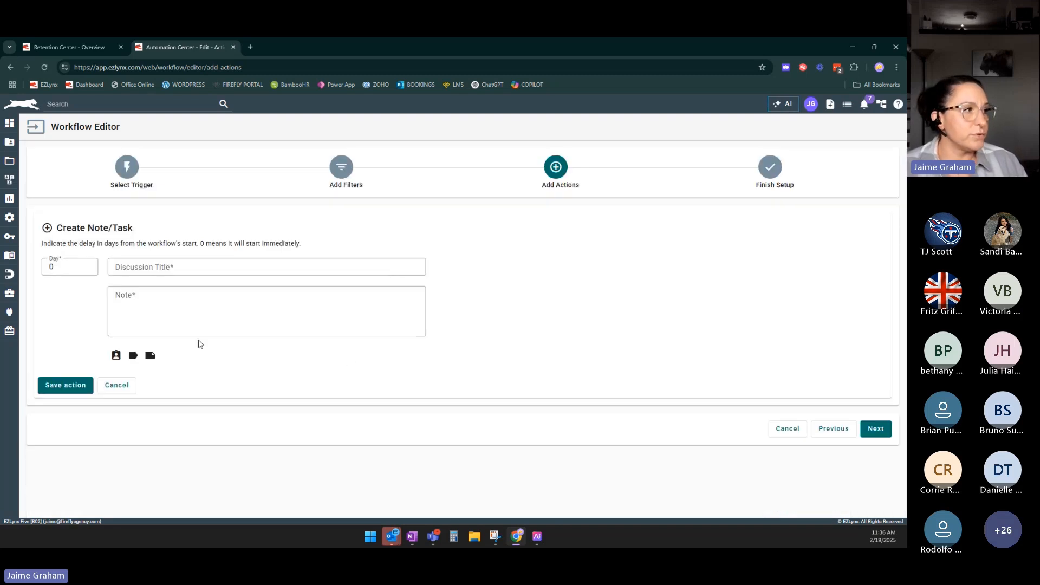
{"action": "left_click", "coordinate": [188, 267]}
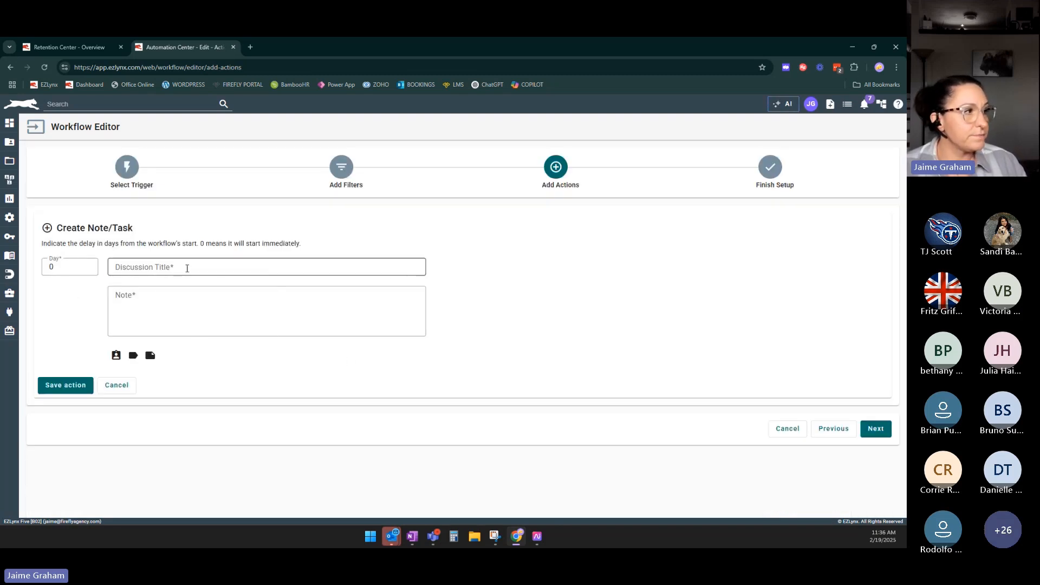
{"action": "left_click", "coordinate": [604, 297]}
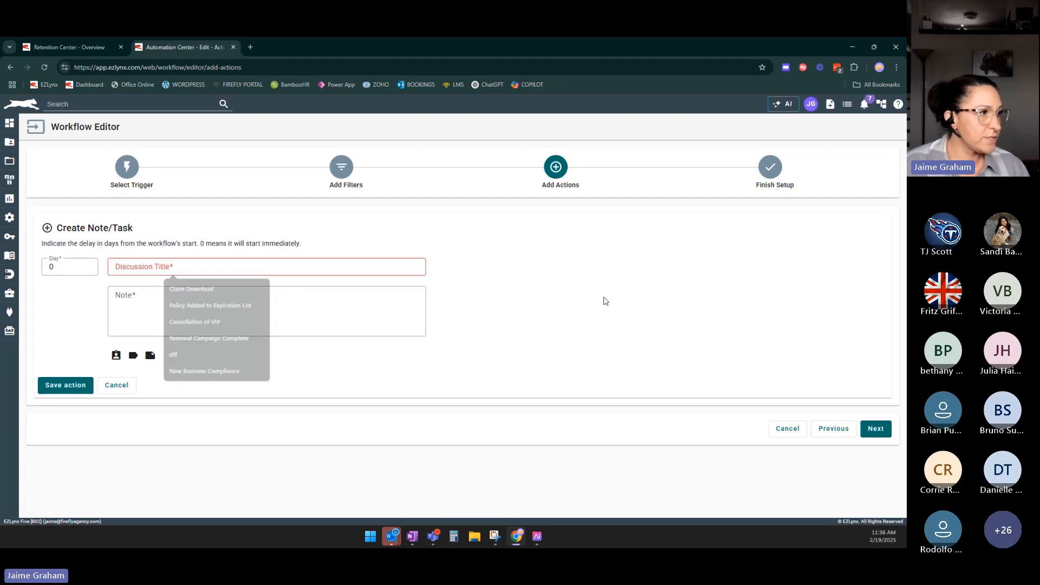
{"action": "left_click", "coordinate": [332, 268]}
{"action": "type", "text": "Low Risk"}
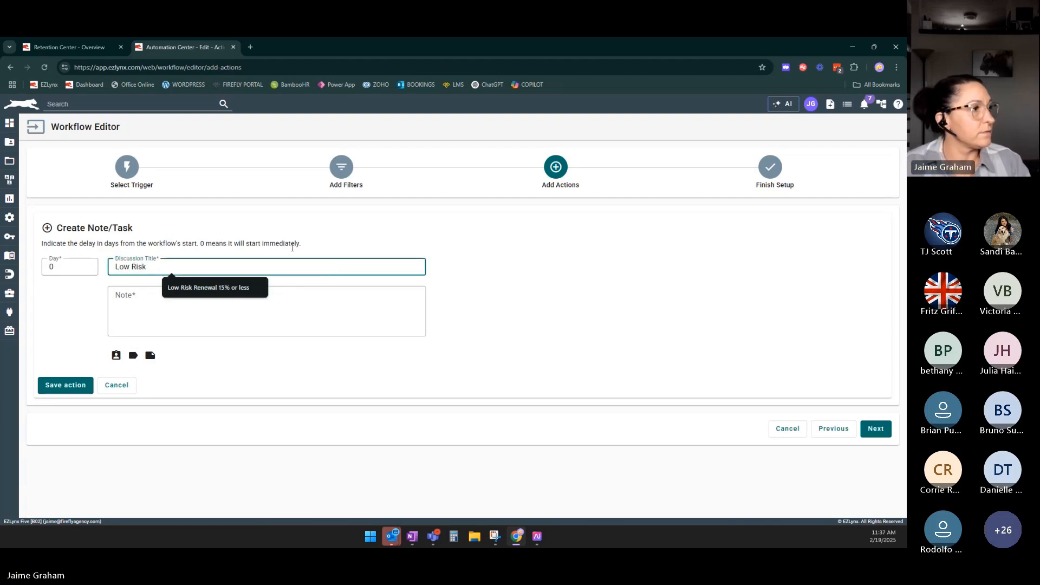
{"action": "left_click", "coordinate": [245, 288]}
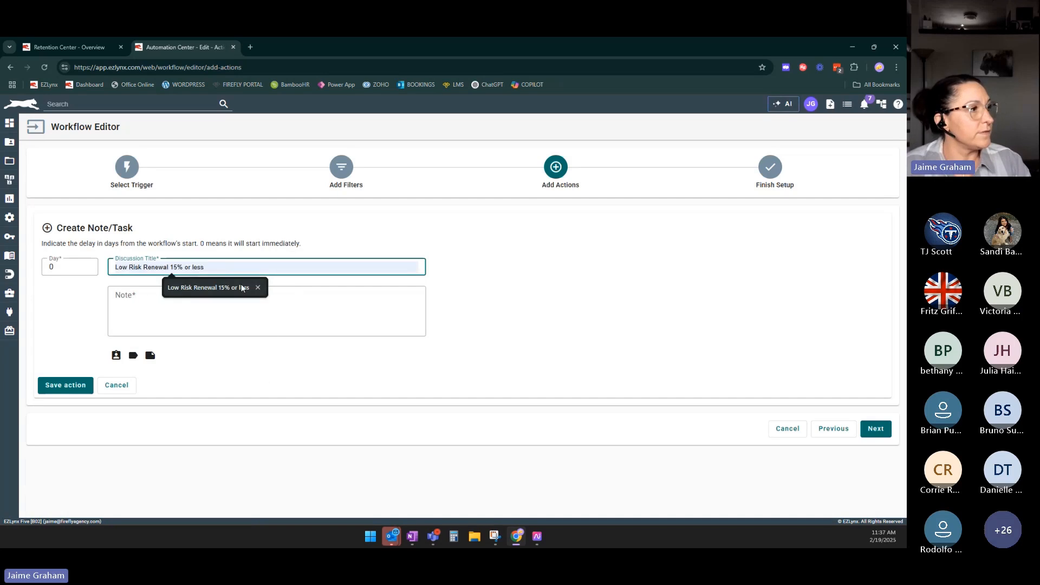
Enter the note "Renewal was low risk, less than 15% increase. Automatically closed out of RC." and save the action.
{"action": "left_click", "coordinate": [125, 304]}
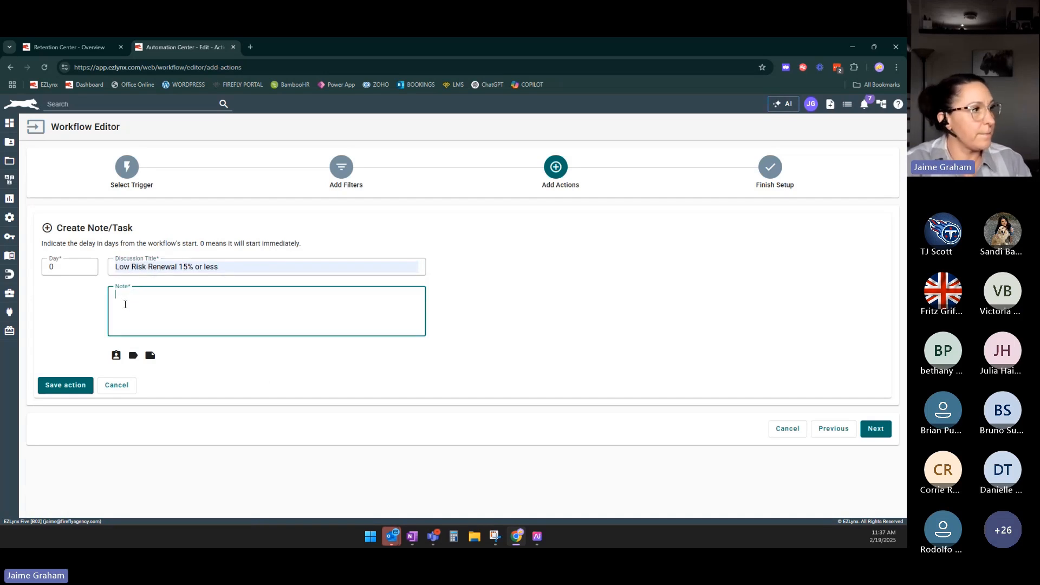
{"action": "type", "text": "Renewal "}
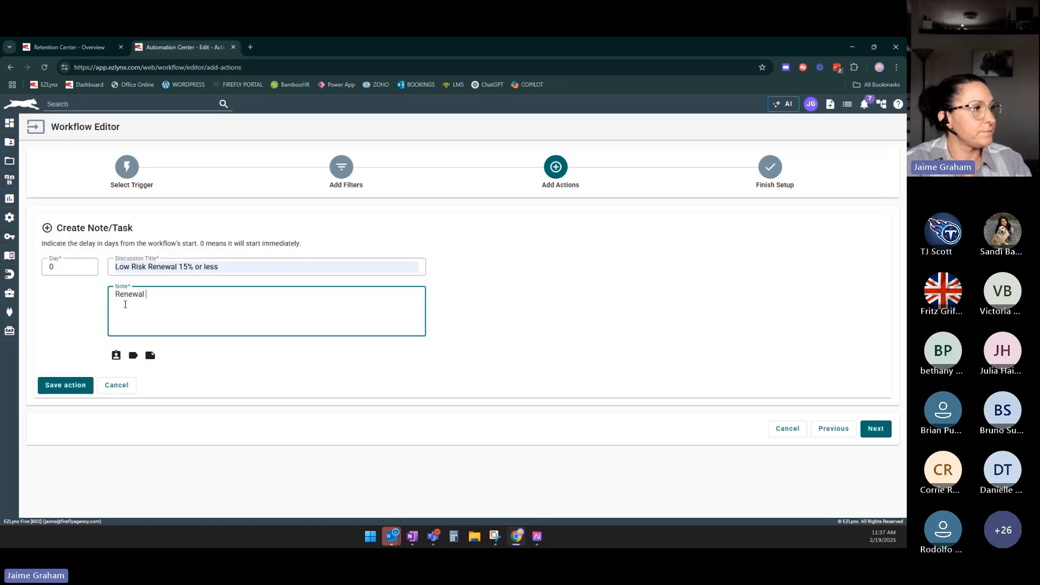
{"action": "type", "text": "was low risk"}
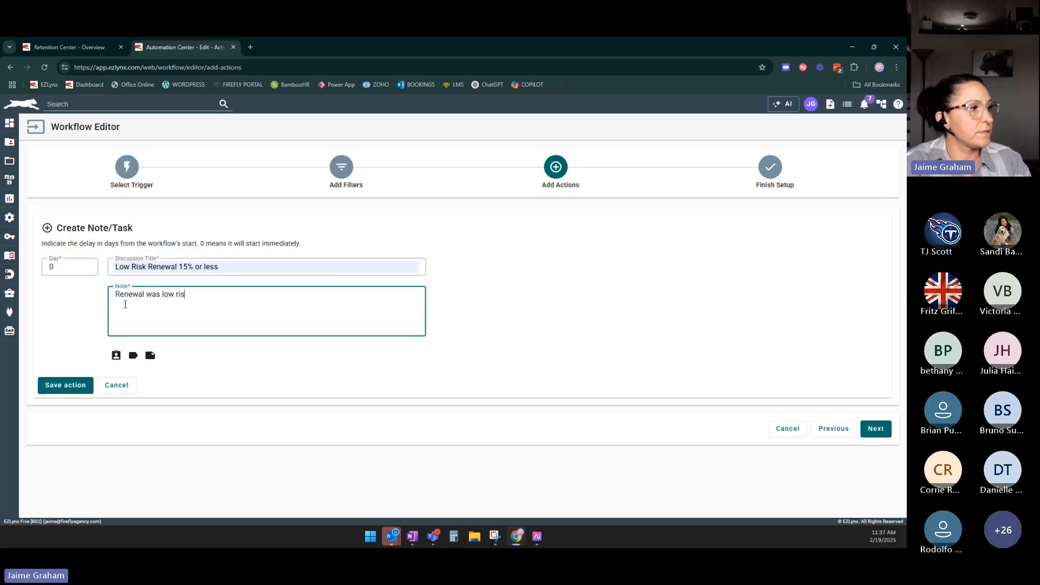
{"action": "key", "text": "BackSpace"}
{"action": "type", "text": ", 15"}
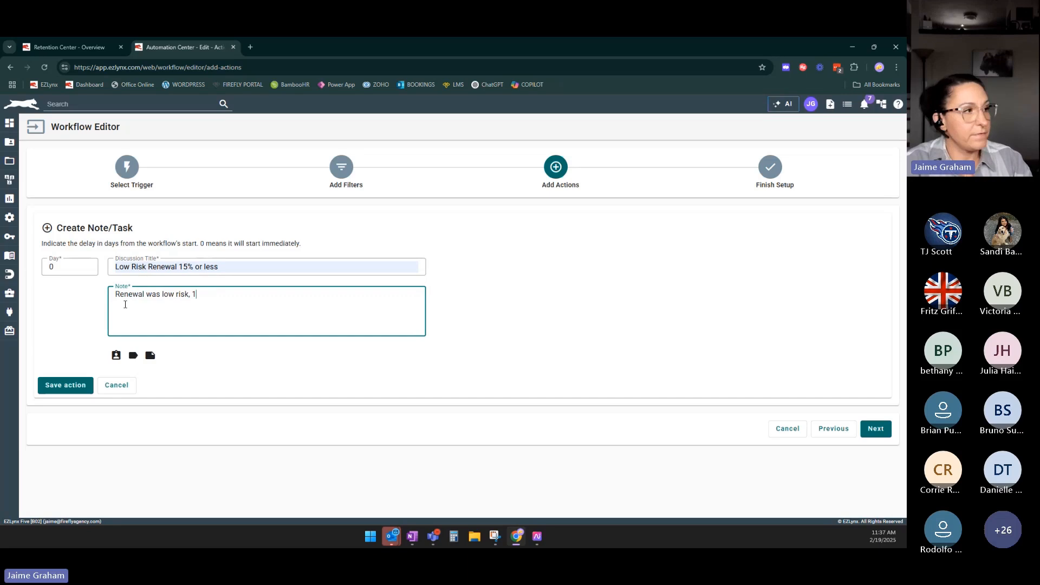
{"action": "key", "text": "BackSpace"}
{"action": "key", "text": "BackSpace"}
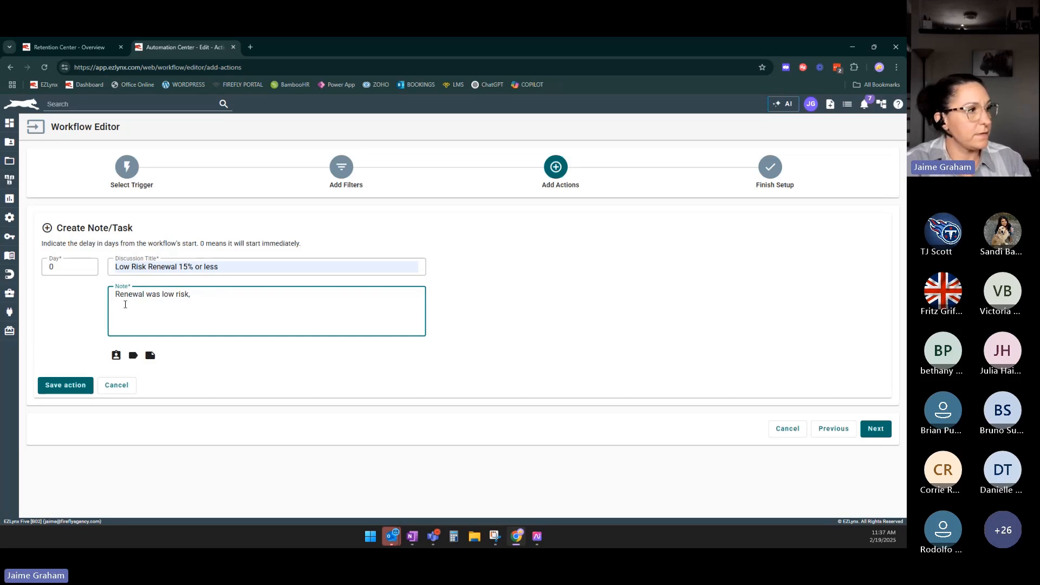
{"action": "type", "text": "less than "}
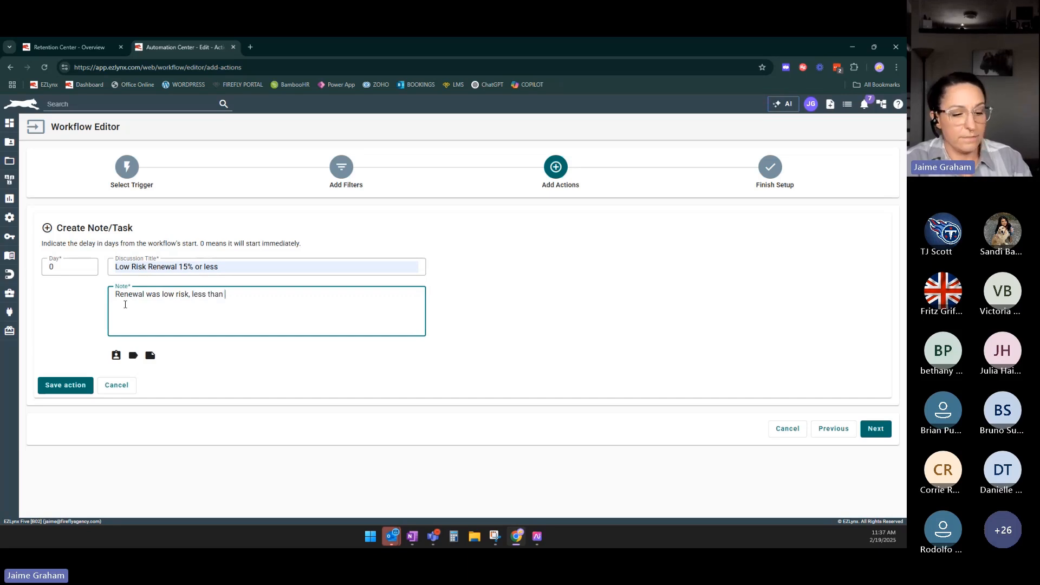
{"action": "type", "text": "15% in"}
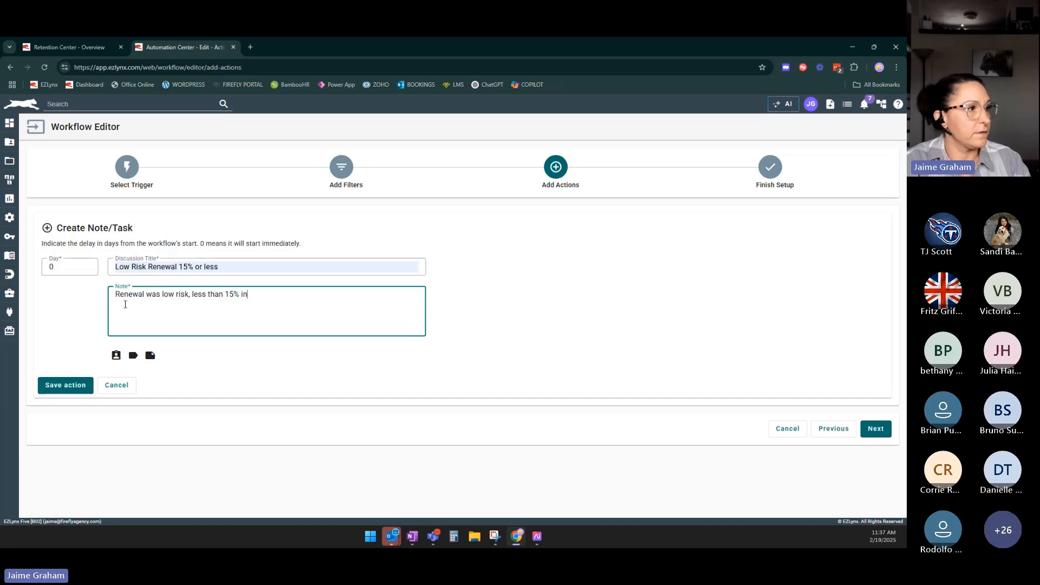
{"action": "type", "text": "crease. Automatically cl"}
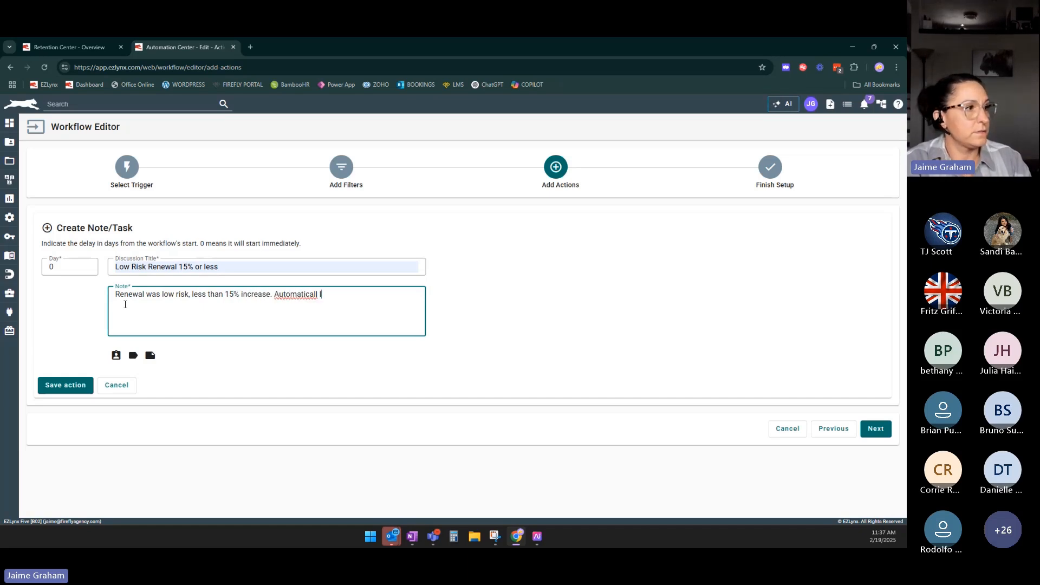
{"action": "type", "text": "osed out"}
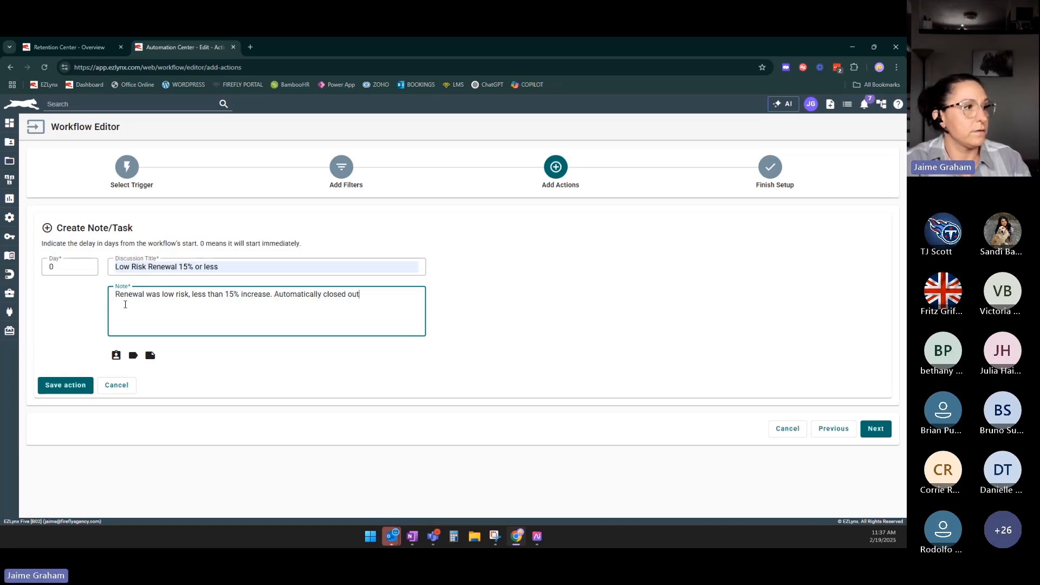
{"action": "type", "text": " of RC."}
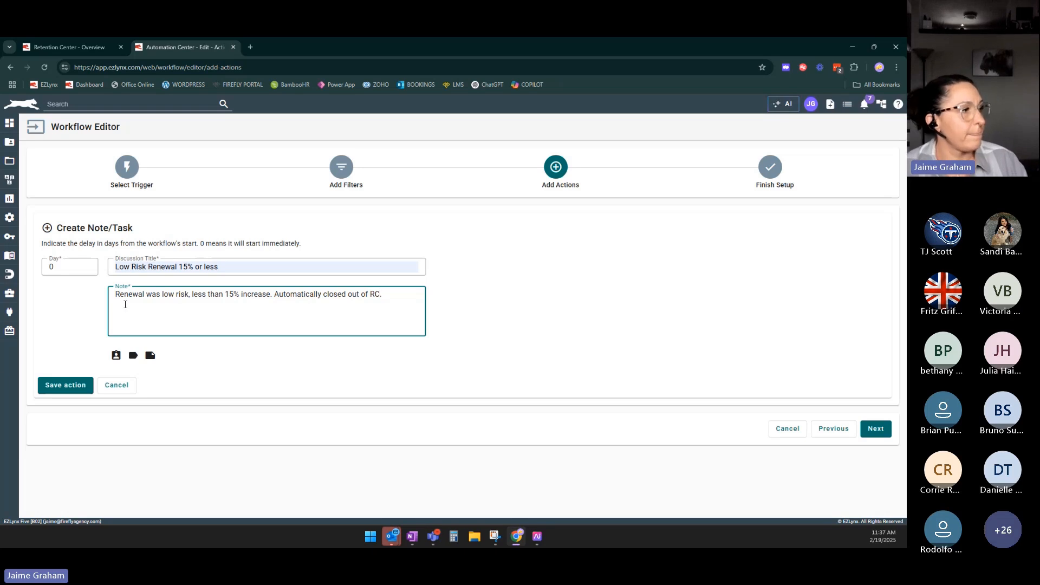
{"action": "left_click", "coordinate": [62, 386]}
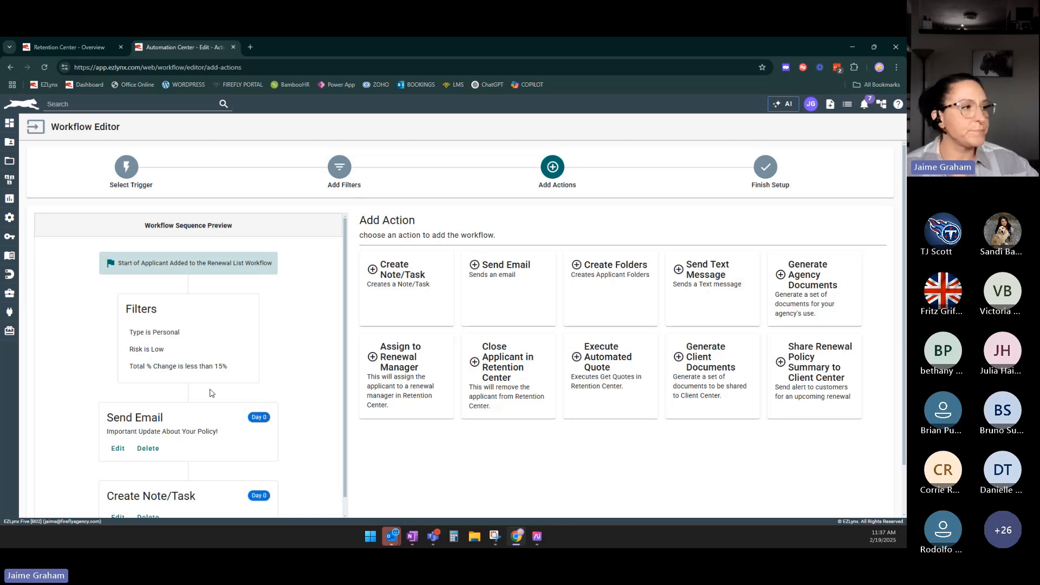
Add and save a Close Applicant in Retention Center action after the note in the workflow.
{"action": "scroll", "coordinate": [211, 393], "scroll_direction": "down", "scroll_amount": 3}
{"action": "scroll", "coordinate": [395, 414], "scroll_direction": "down", "scroll_amount": 2}
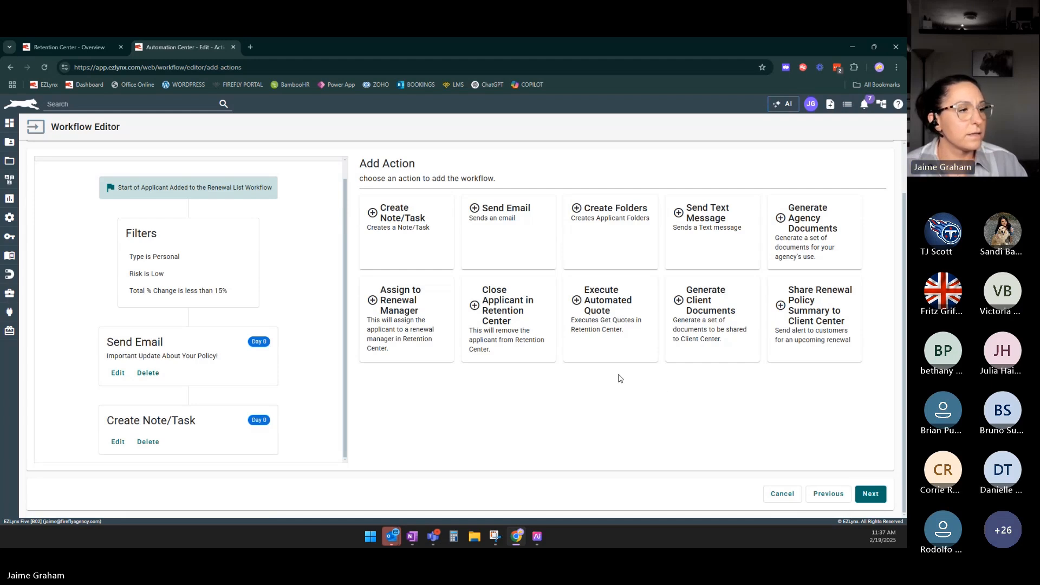
{"action": "left_click", "coordinate": [513, 323]}
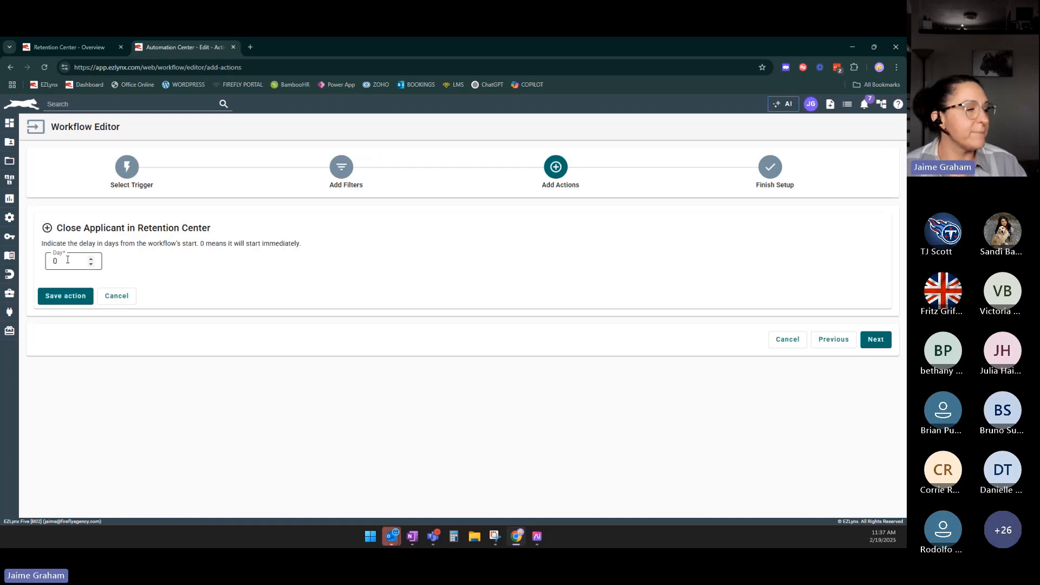
{"action": "left_click", "coordinate": [63, 297]}
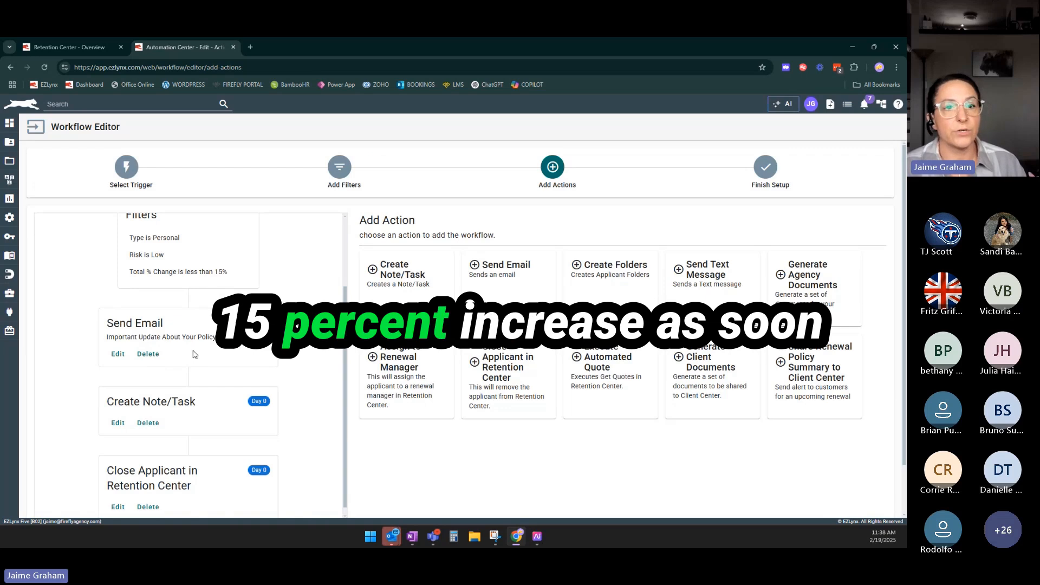
Proceed to the final setup and enter Low Risk Renewal Automation as both the workflow name and description.
{"action": "scroll", "coordinate": [194, 354], "scroll_direction": "down", "scroll_amount": 1}
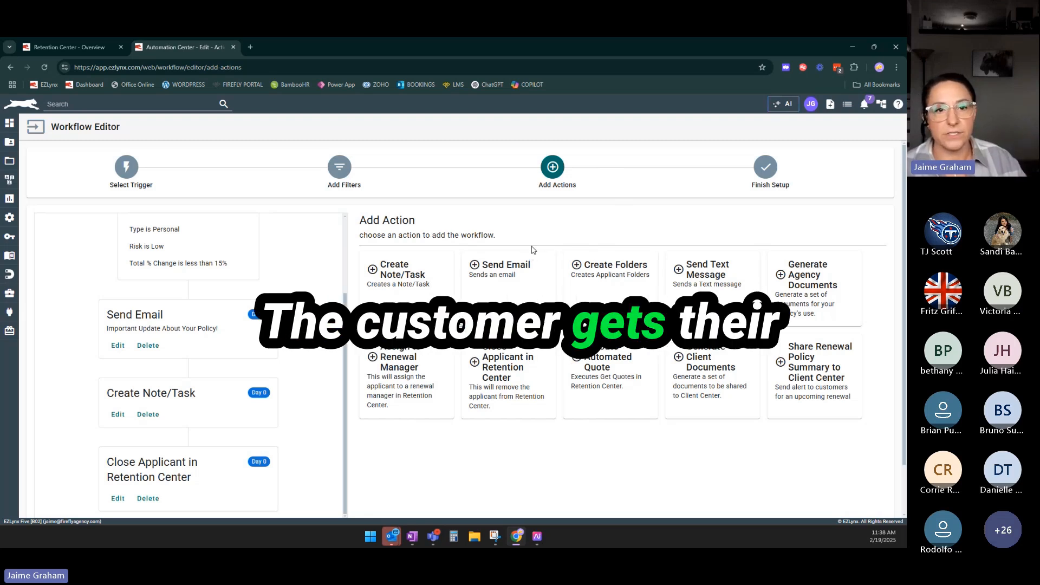
{"action": "scroll", "coordinate": [533, 250], "scroll_direction": "down", "scroll_amount": 1}
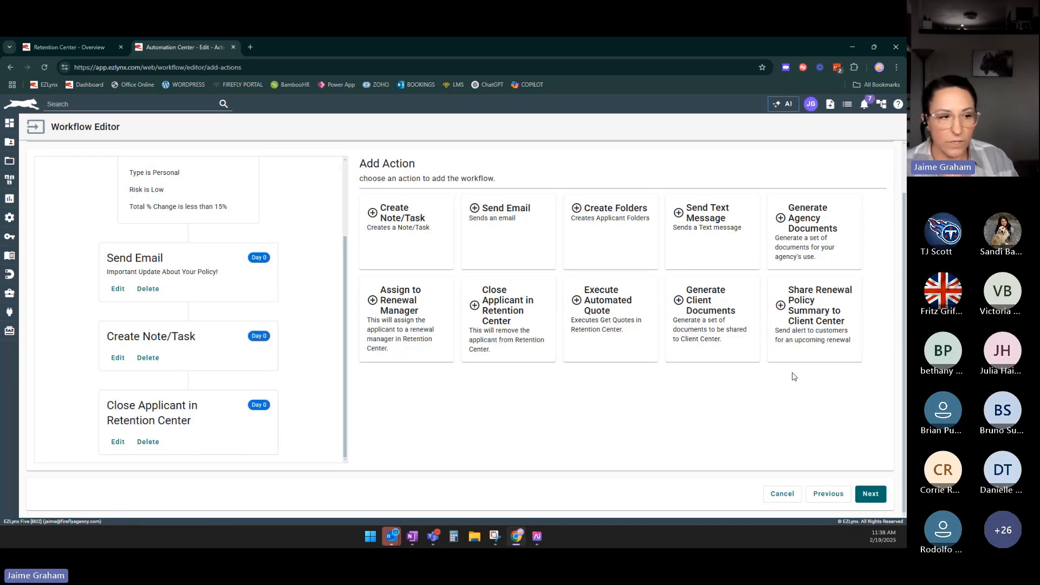
{"action": "left_click", "coordinate": [871, 494]}
{"action": "left_click", "coordinate": [625, 246]}
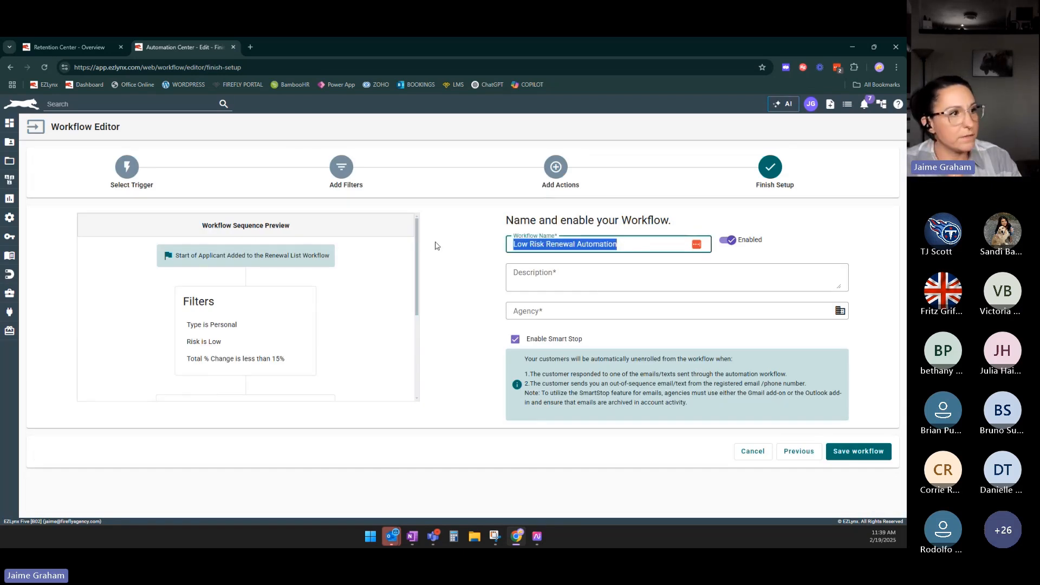
{"action": "left_click", "coordinate": [536, 281]}
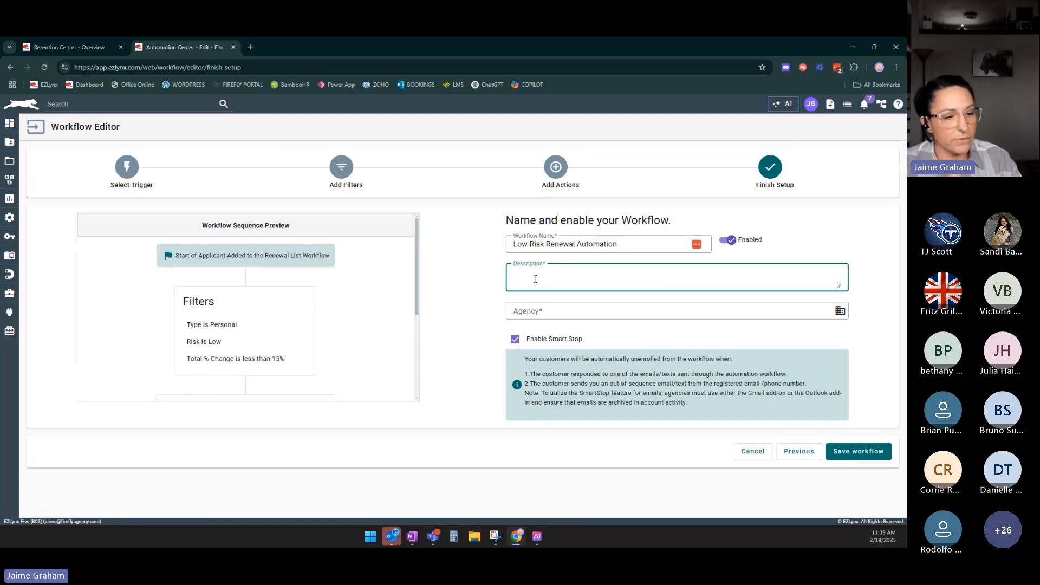
{"action": "type", "text": "Low Risk Renewal Automation"}
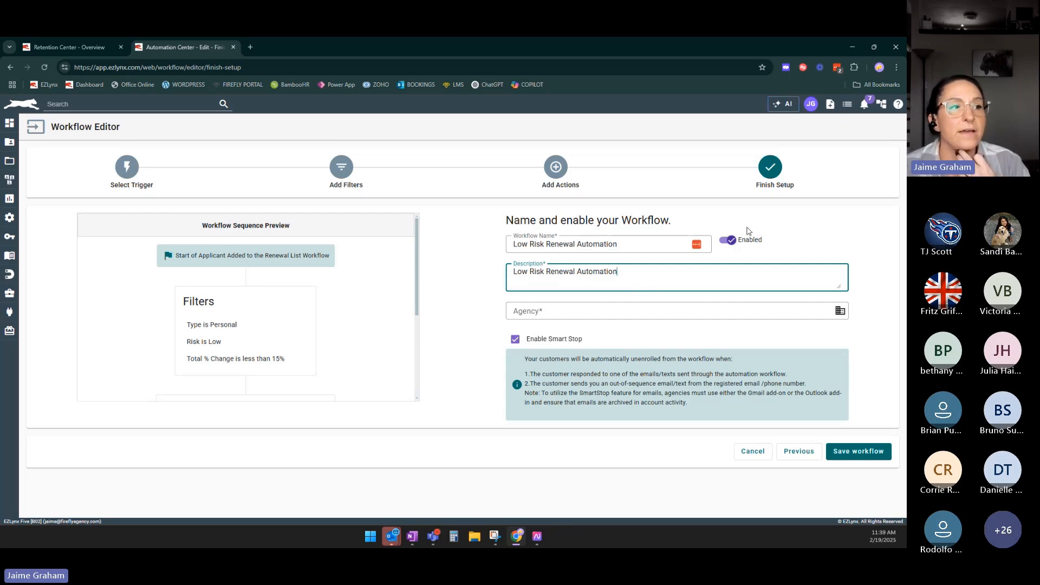
Assign the workflow to the agency *Firefly Agency Service and save it in disabled status.
{"action": "left_click", "coordinate": [839, 311]}
{"action": "left_click", "coordinate": [370, 269]}
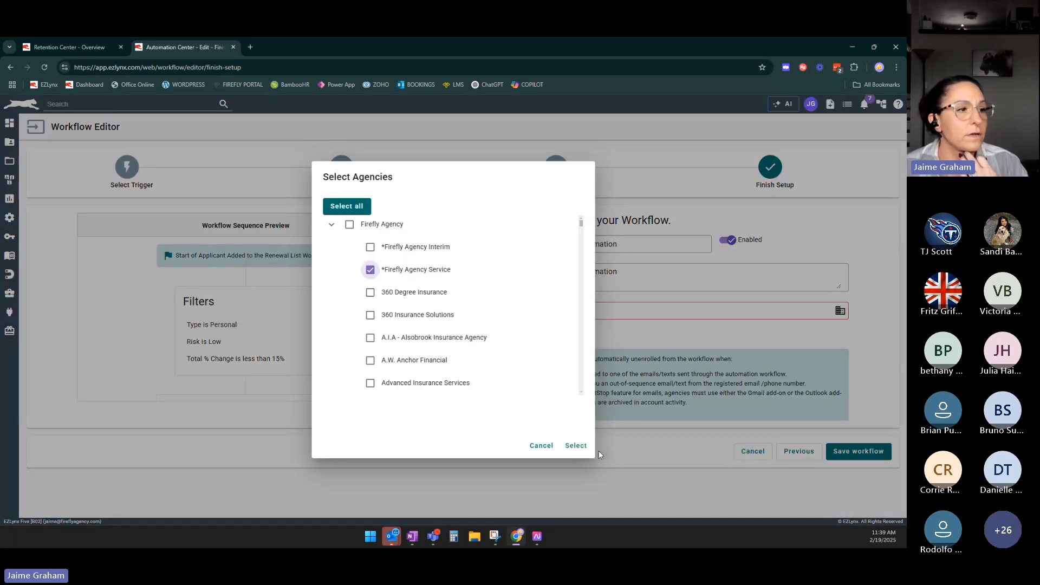
{"action": "left_click", "coordinate": [575, 445]}
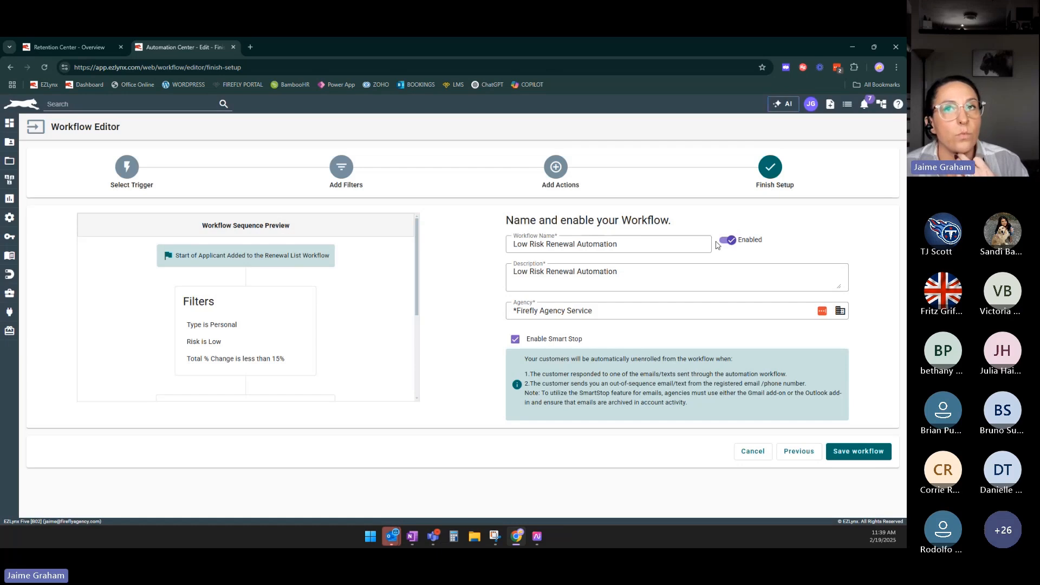
{"action": "left_click", "coordinate": [727, 247]}
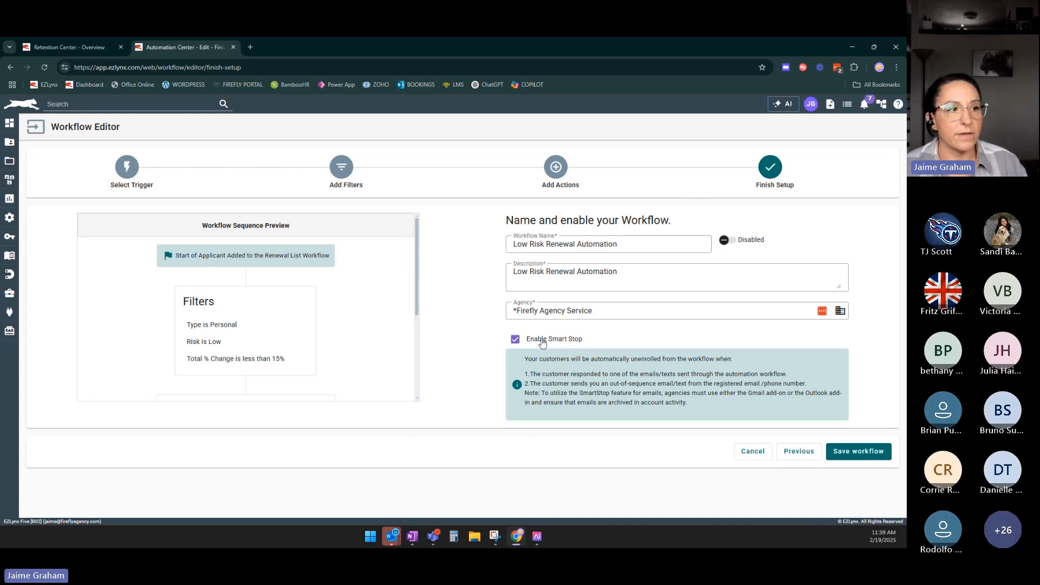
{"action": "left_click", "coordinate": [878, 457]}
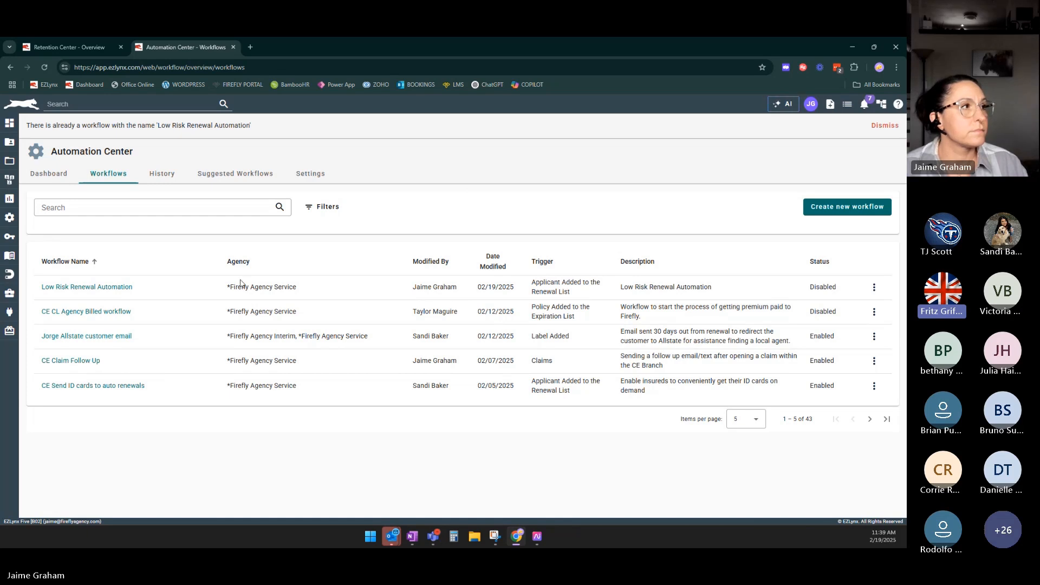
Close the Automation Center workflow list and start setting up another automation from the Retention Center overview.
{"action": "left_click", "coordinate": [233, 48]}
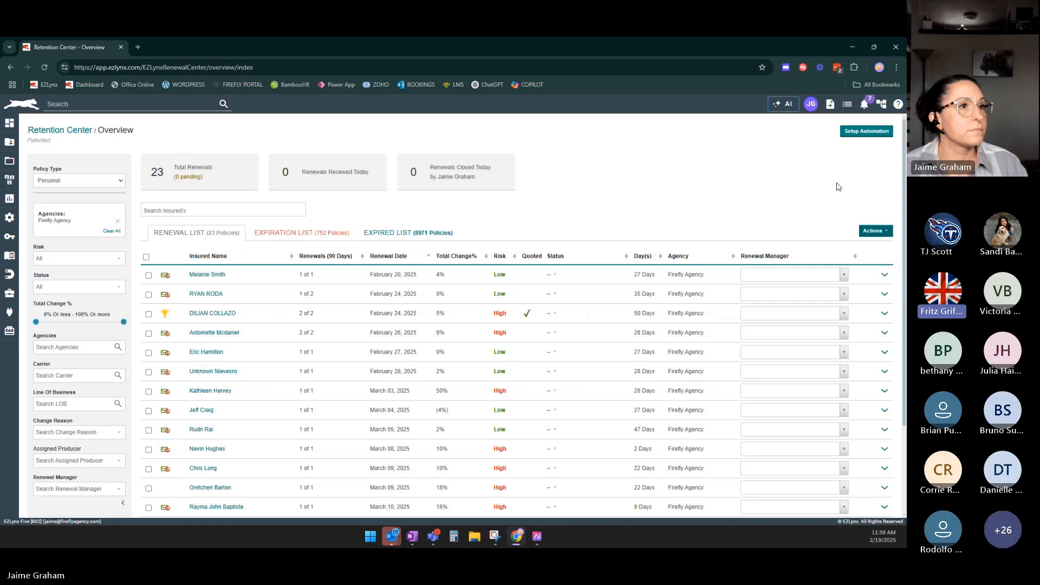
{"action": "left_click", "coordinate": [866, 131]}
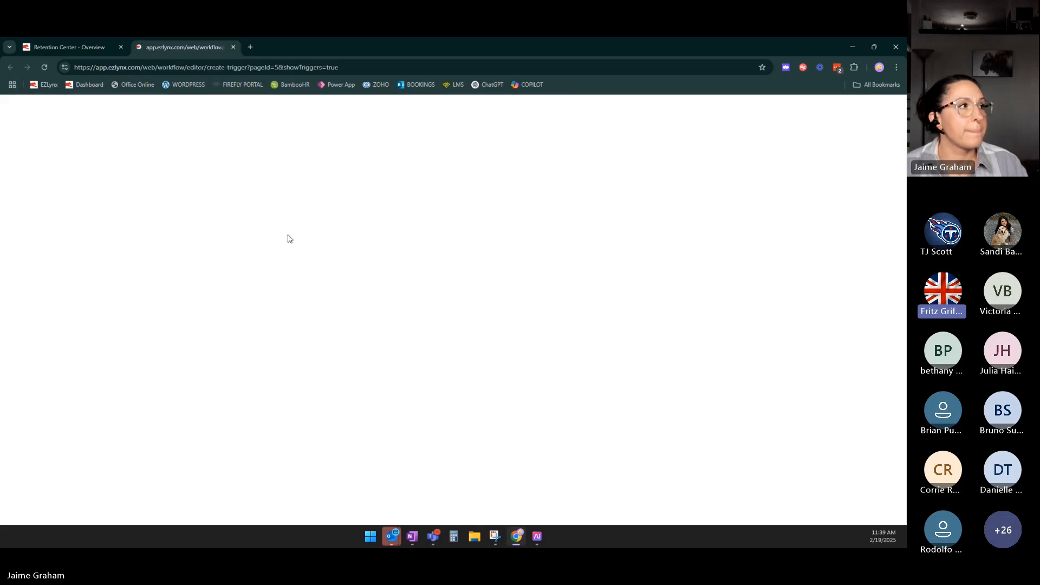